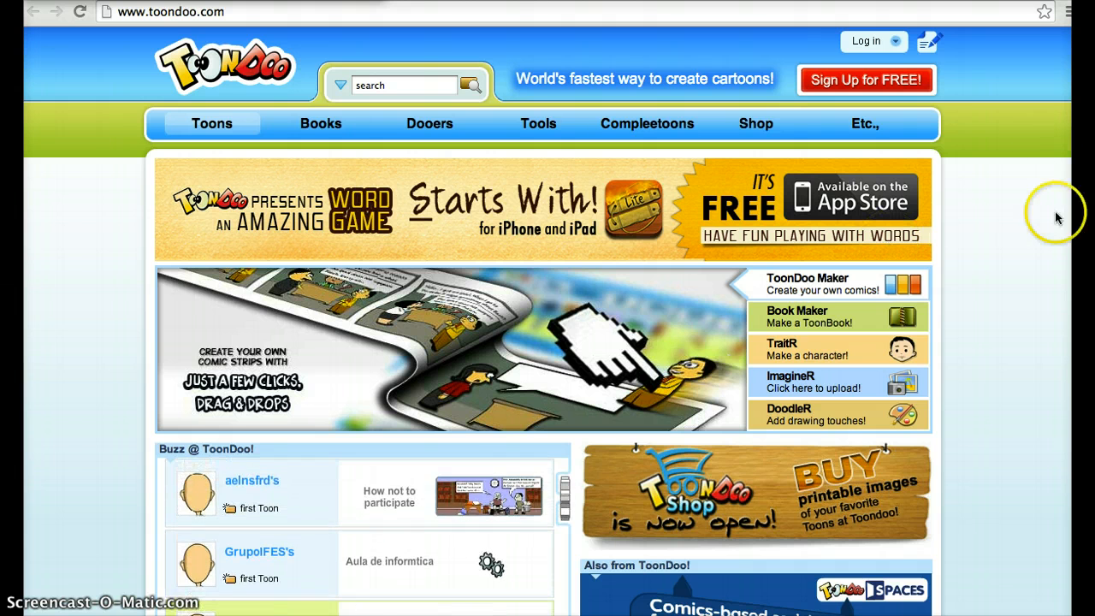
Open the registration form for the free public Toondoo account for individuals
left_click(888, 83)
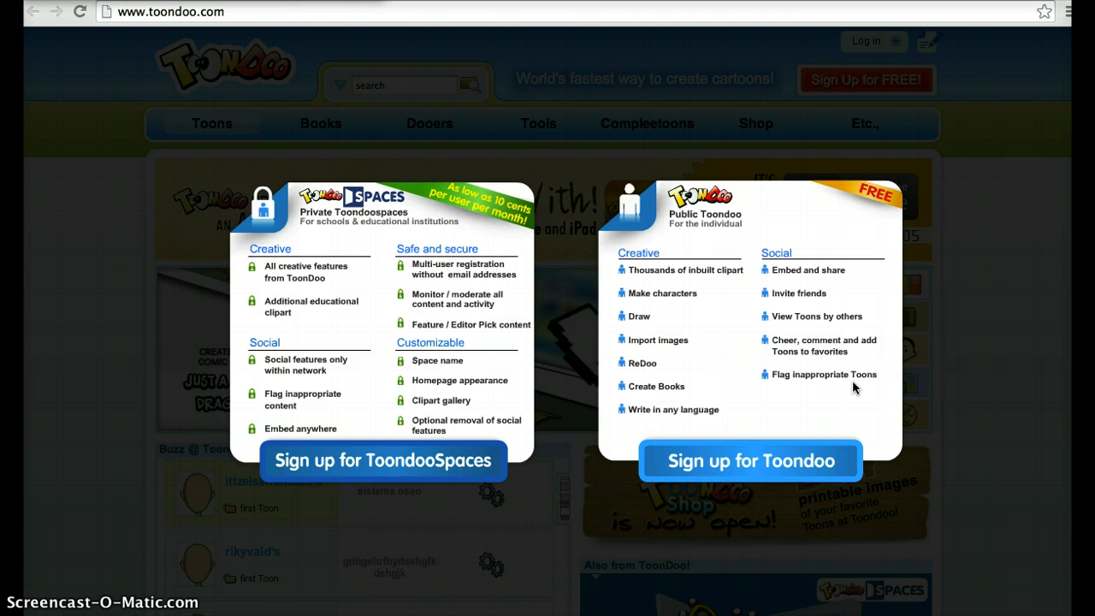
left_click(791, 463)
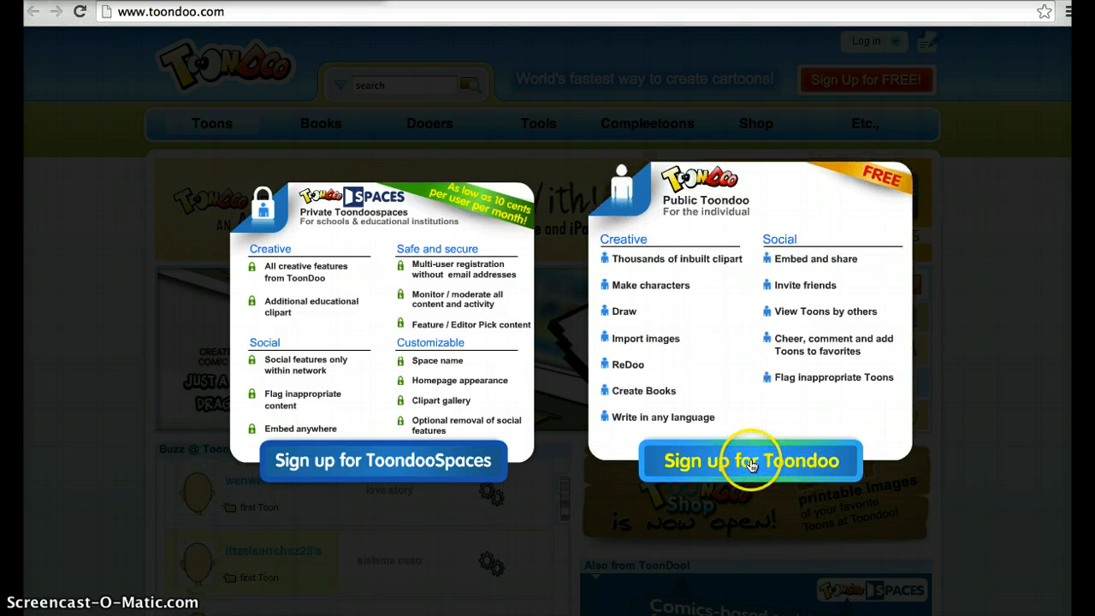
left_click(751, 464)
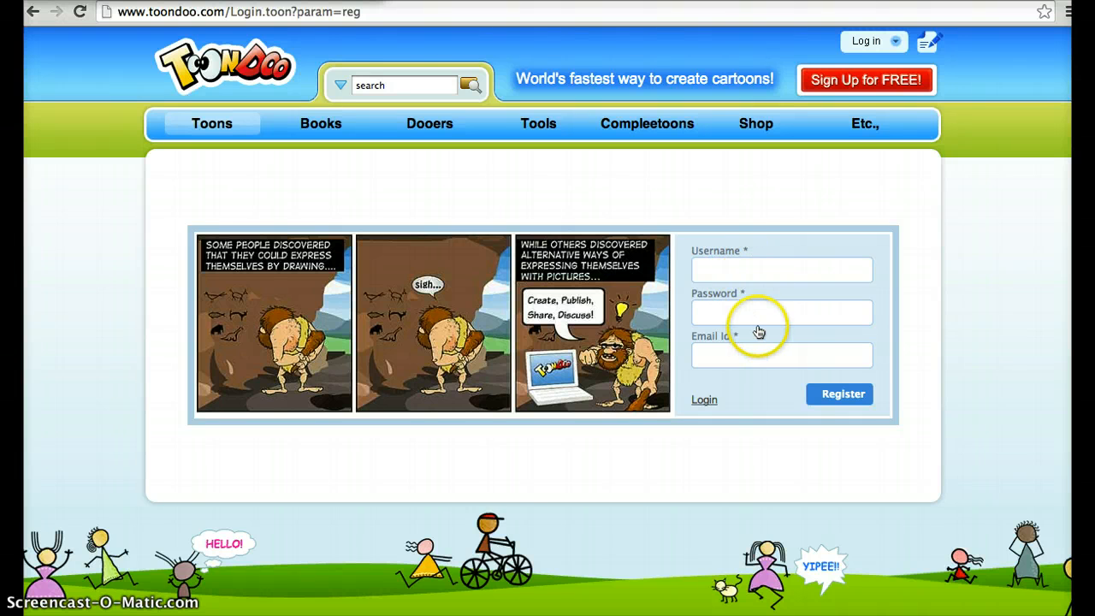
Enter the chosen username and the account password in the registration form
left_click(732, 274)
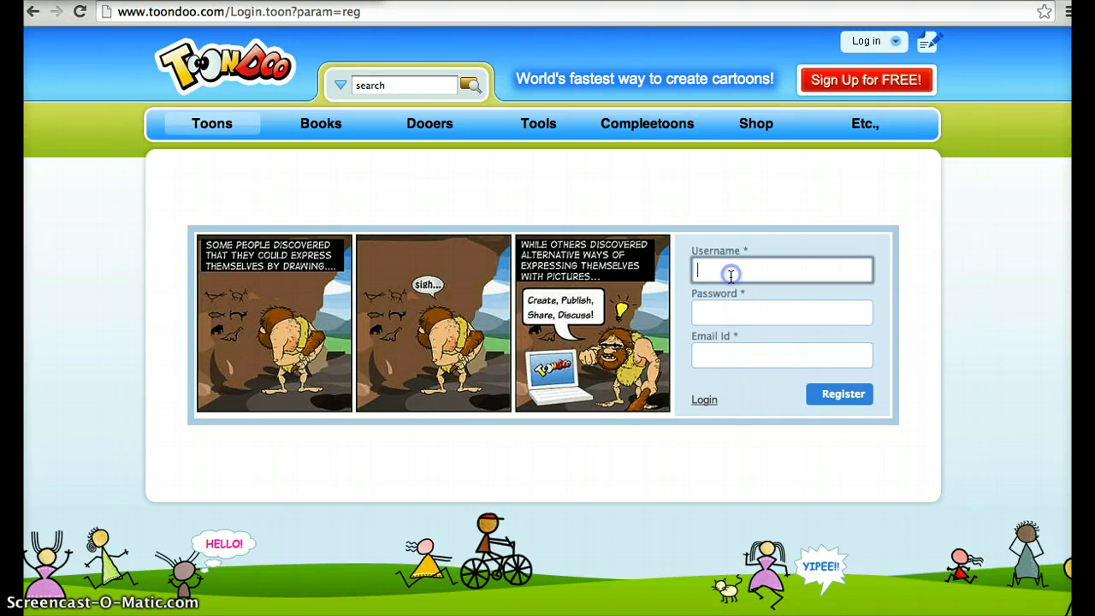
type("MrsJonesLibrary")
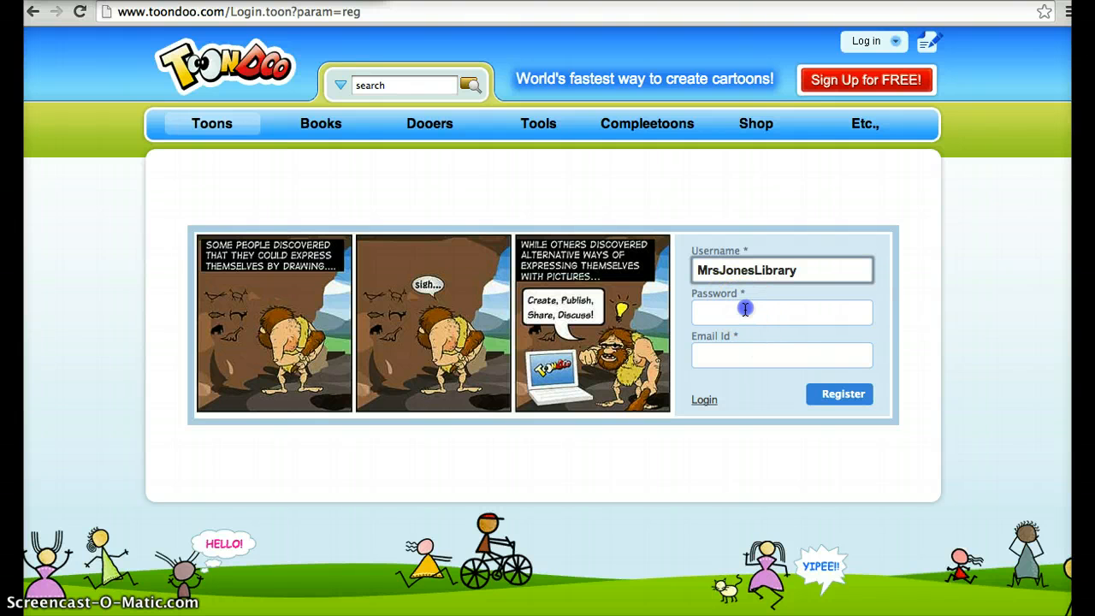
left_click(741, 311)
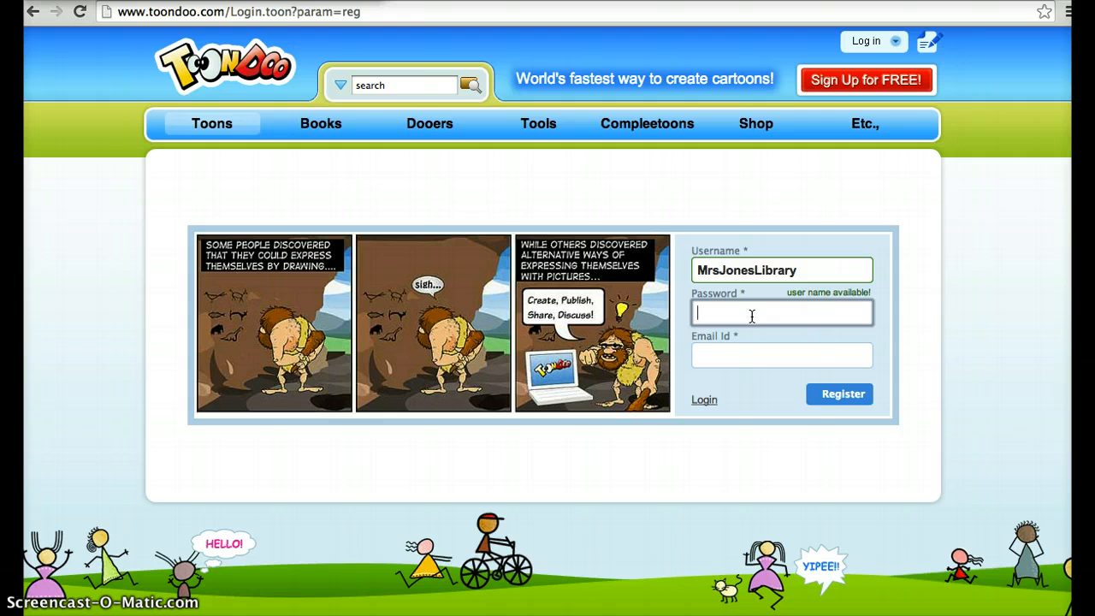
type("••••••")
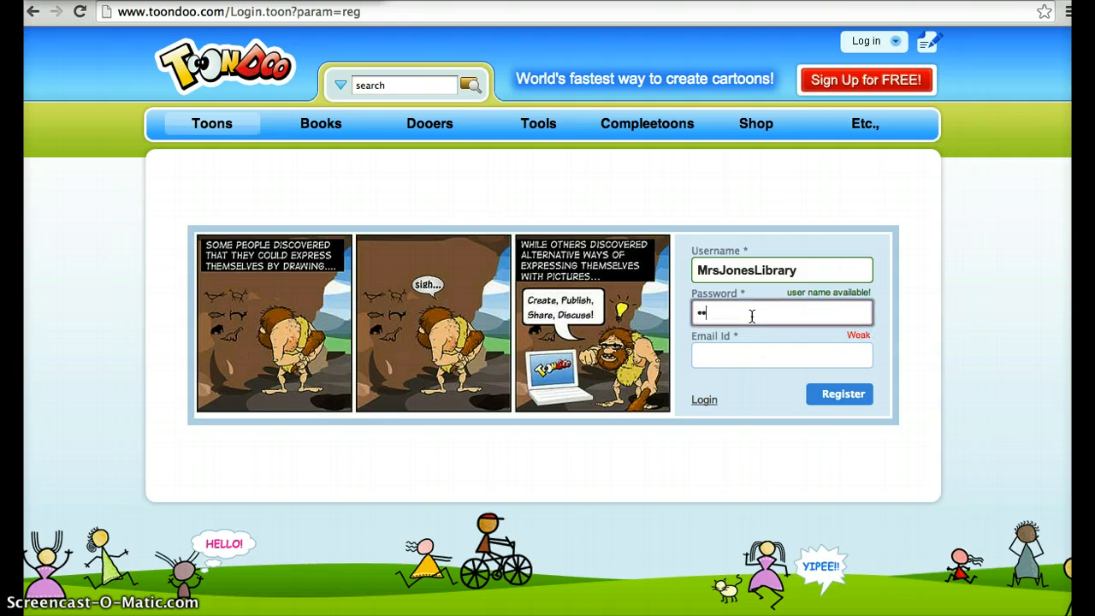
type("••••••")
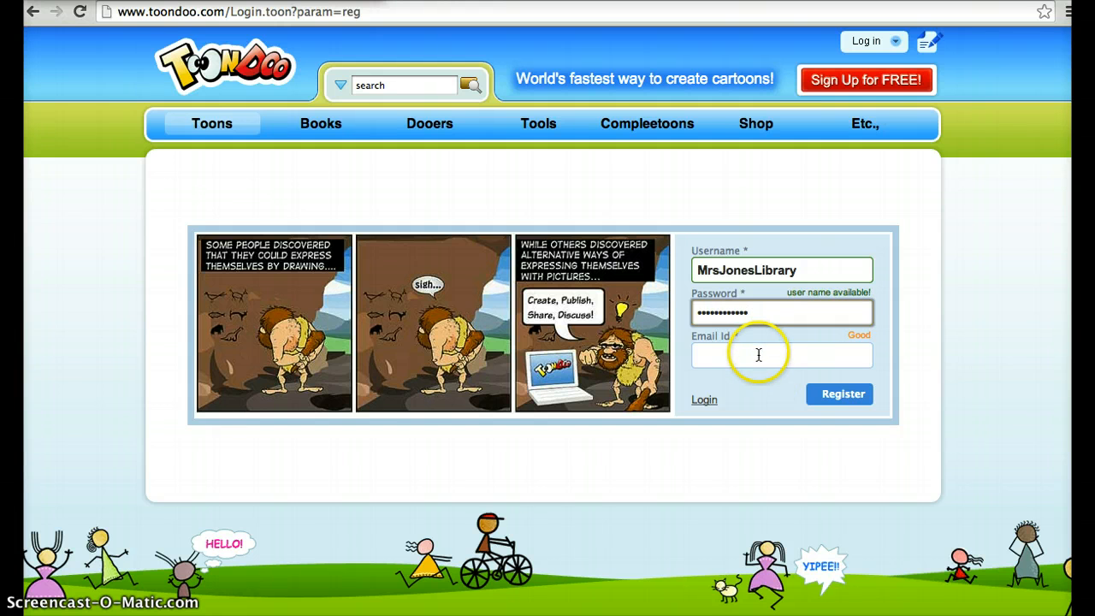
Fill in the e-mail address and submit the registration
left_click(758, 355)
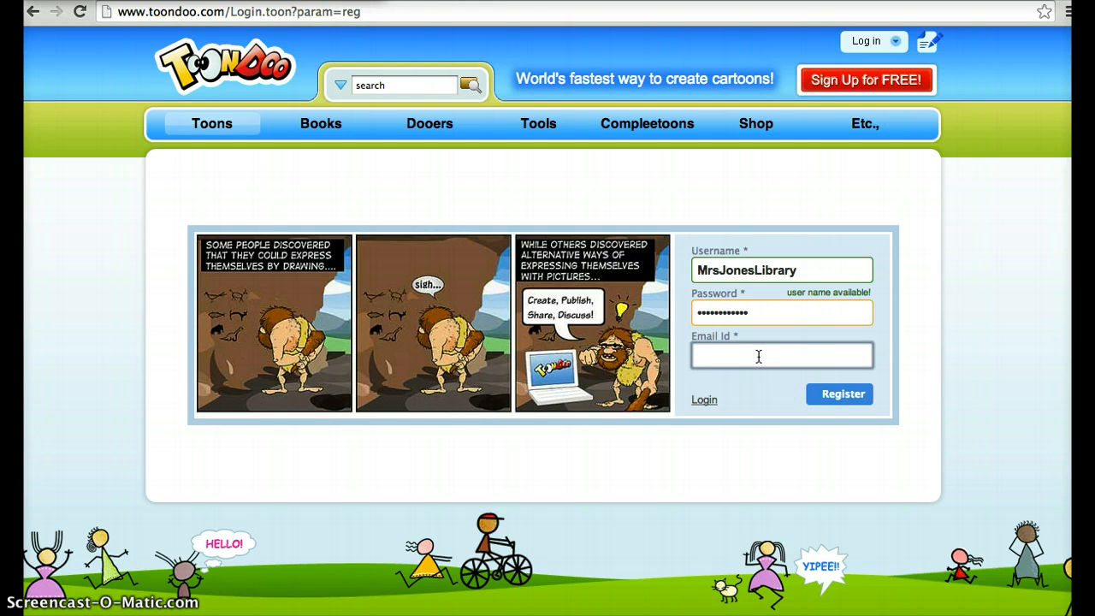
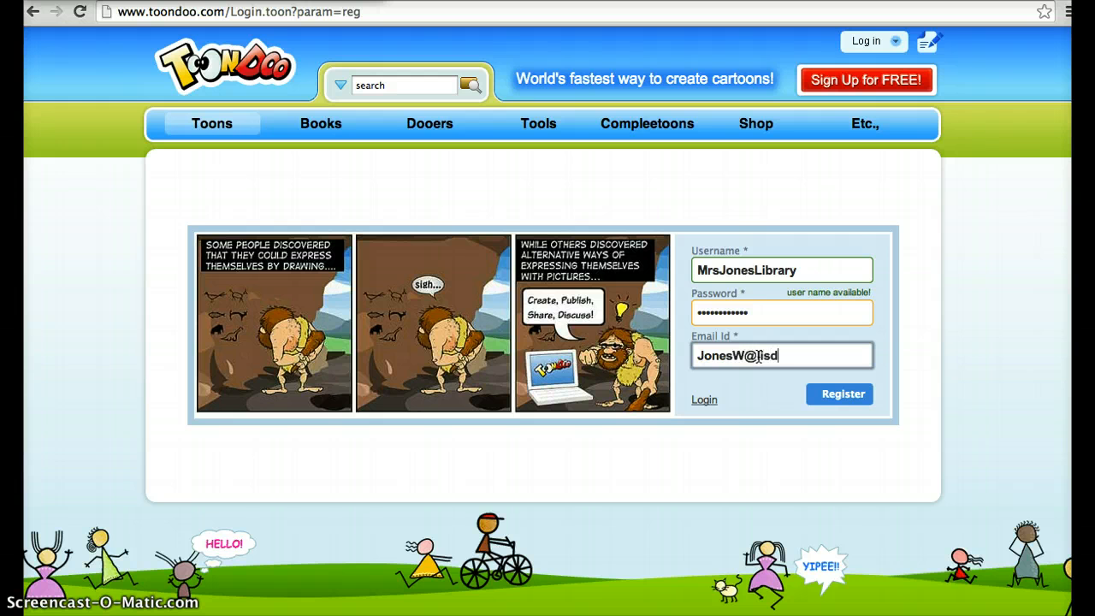
left_click(843, 400)
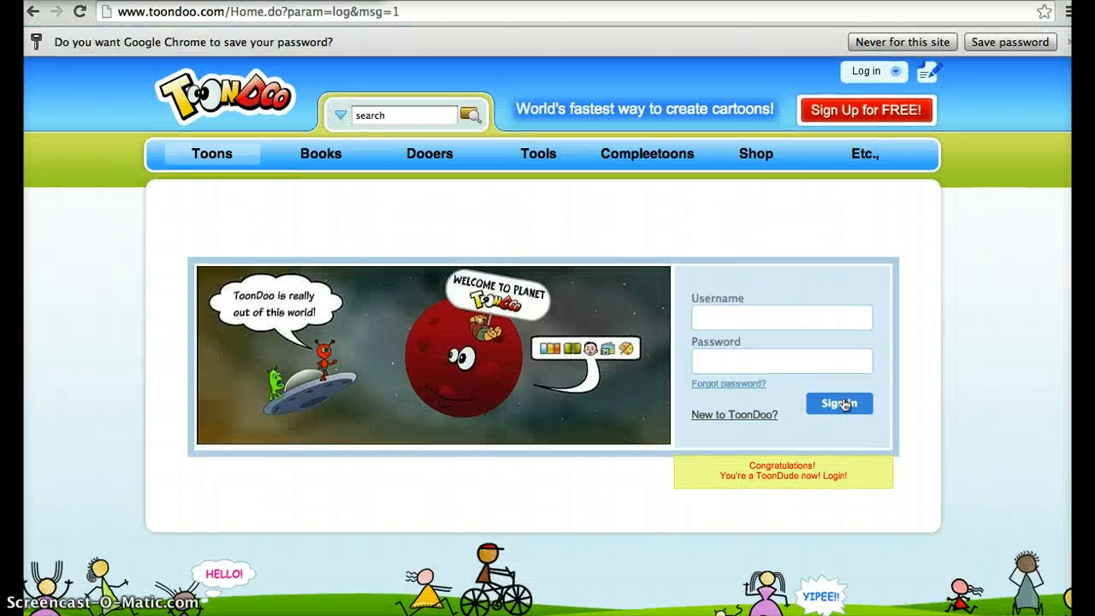
Sign in to the new account with its username and password
left_click(721, 320)
type("Mr")
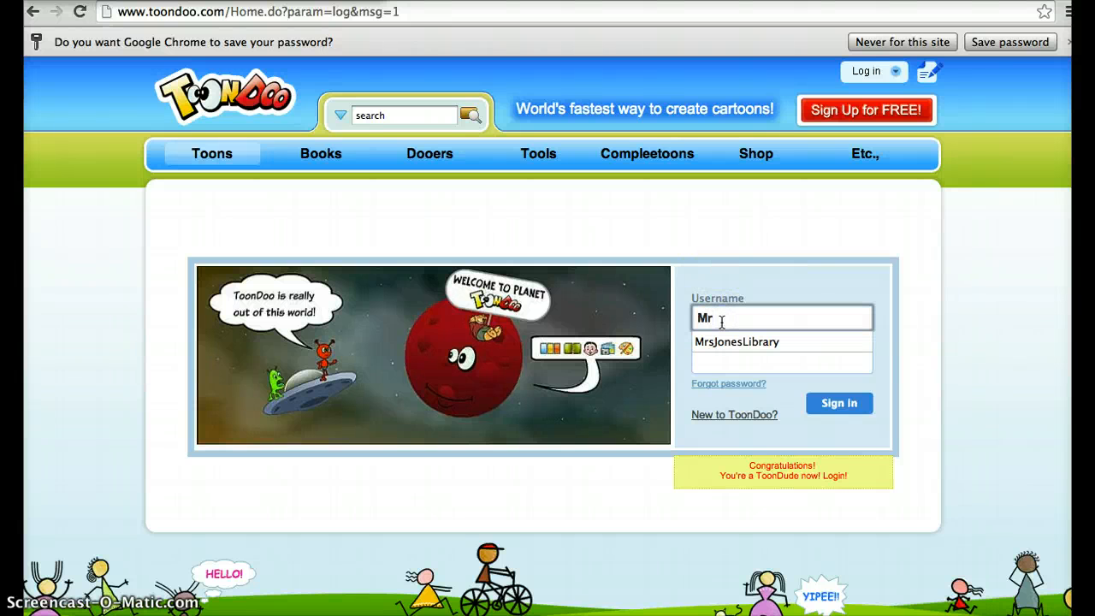
type("s")
left_click(732, 346)
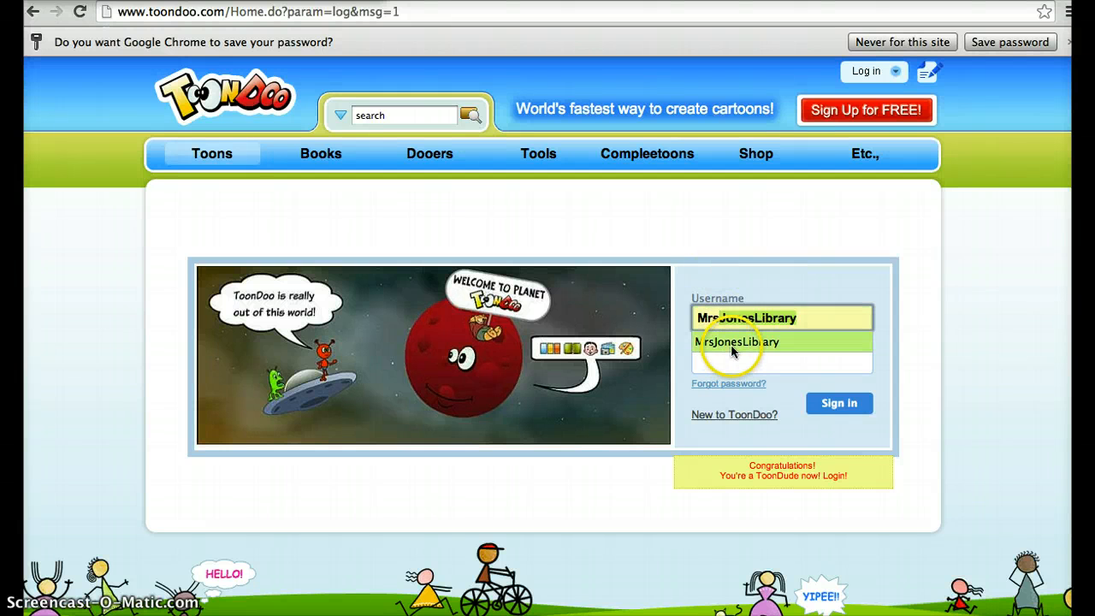
left_click(729, 359)
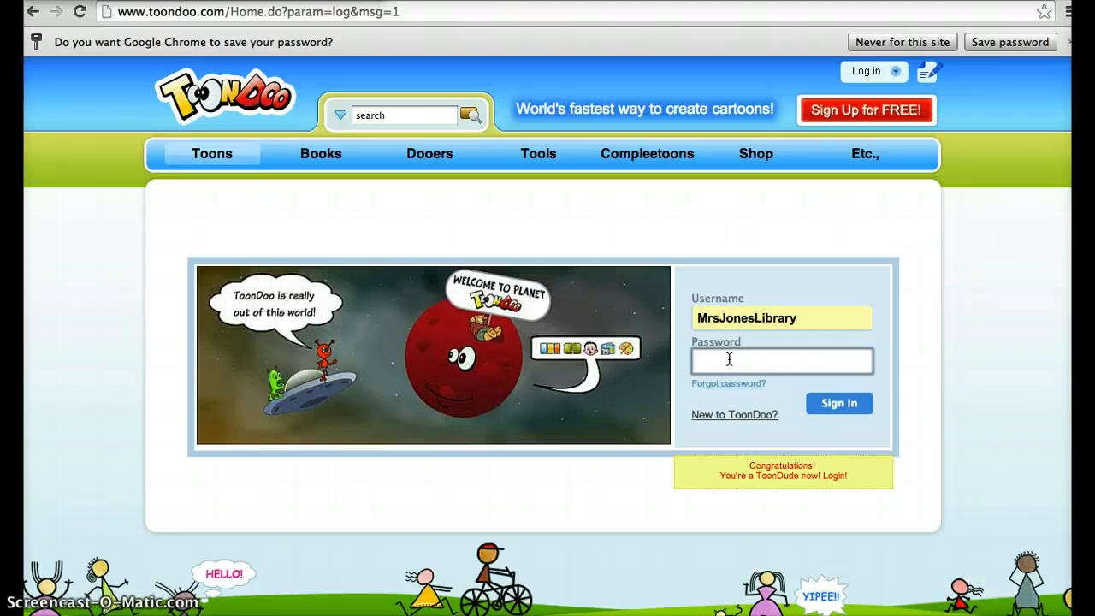
type("************")
left_click(840, 405)
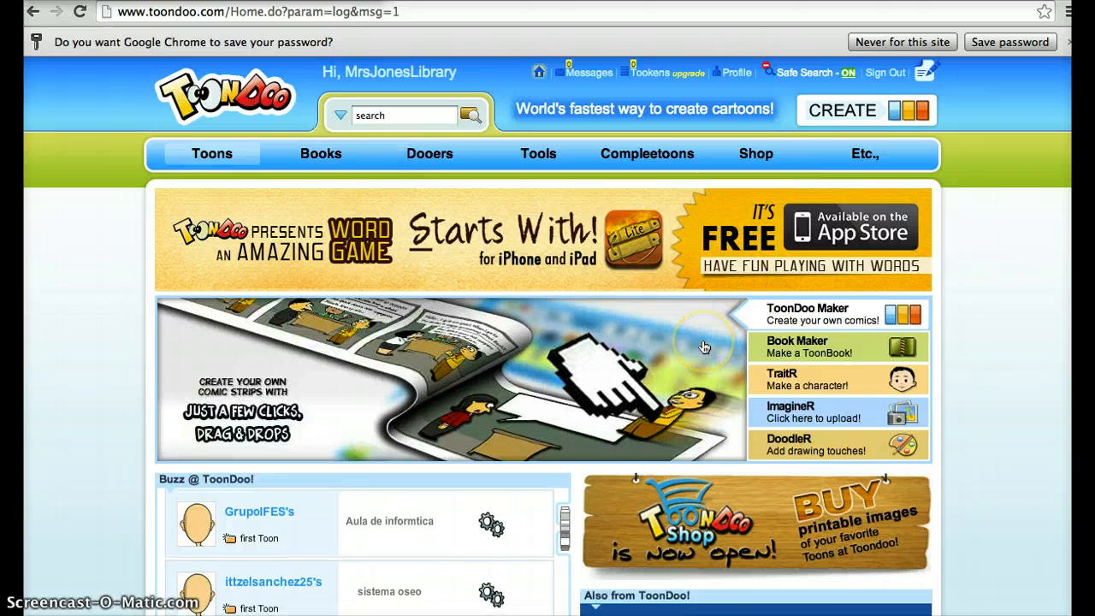
Start a new comic in ToonDoo Maker with the horizontal three-panel layout, letting the slow script keep running
scroll(703, 347, "down", 3)
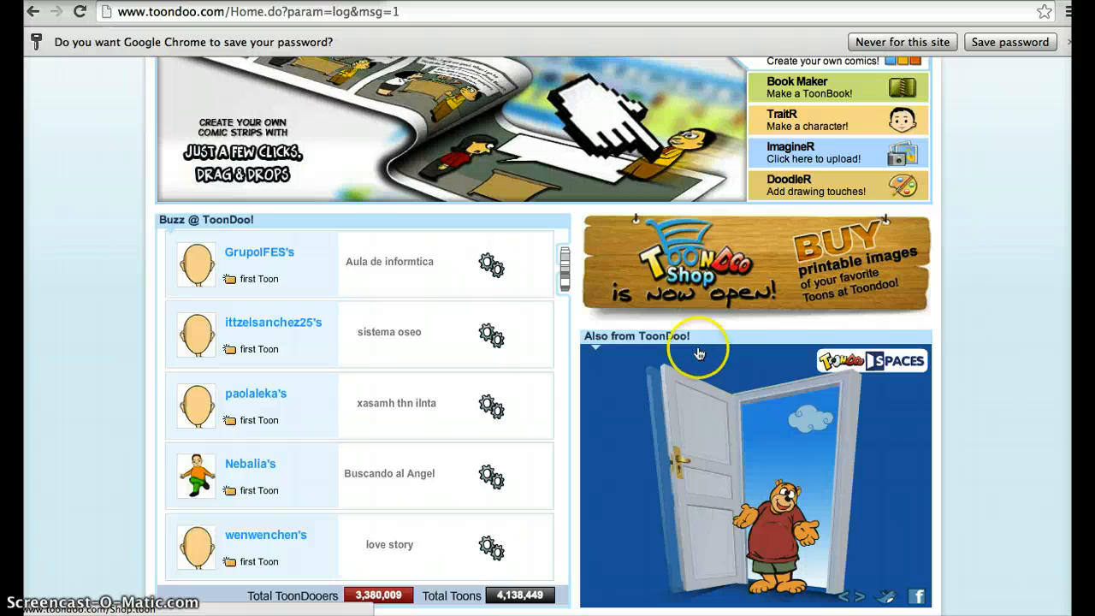
scroll(699, 354, "down", 1)
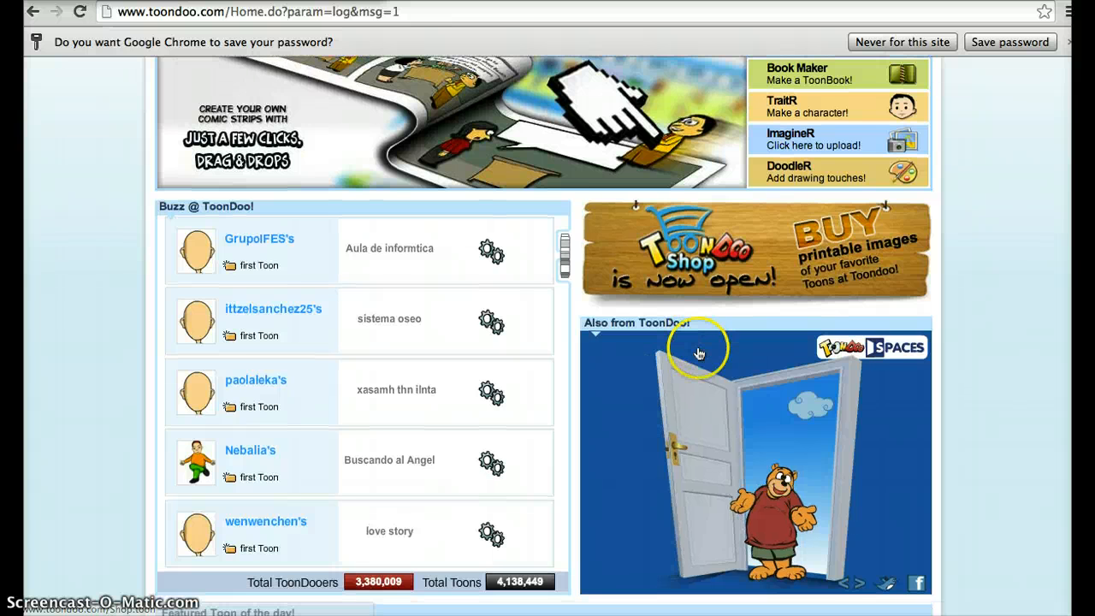
scroll(1033, 220, "up", 3)
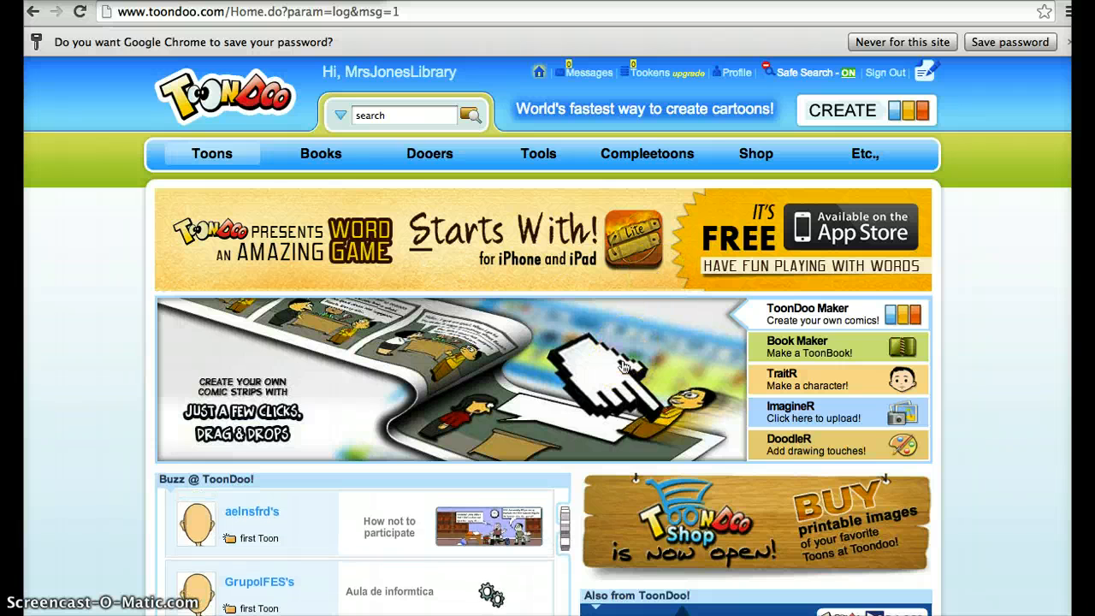
left_click(811, 320)
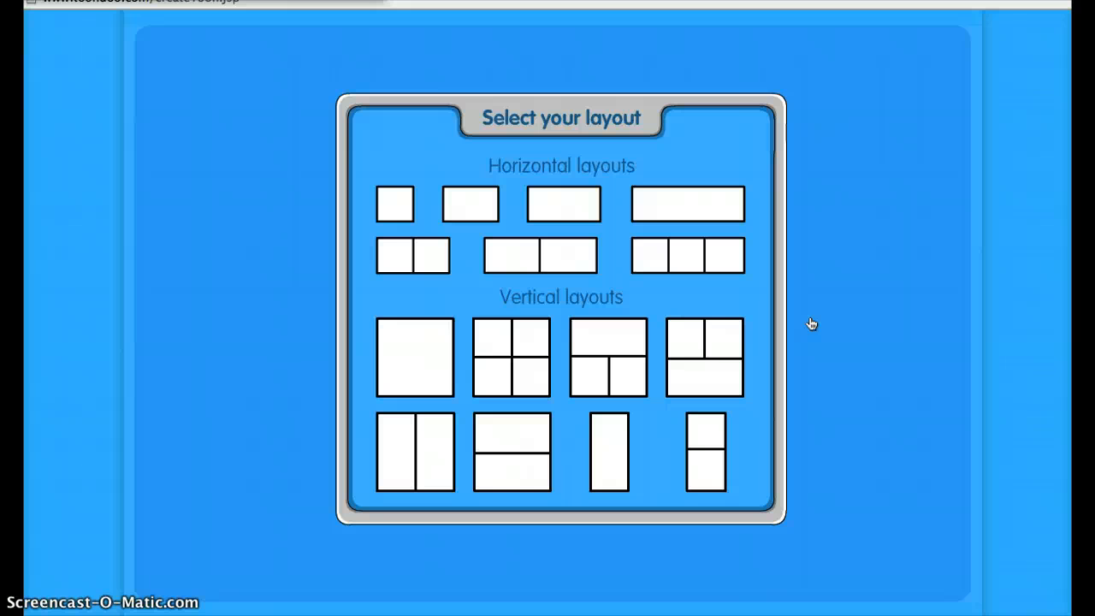
left_click(697, 249)
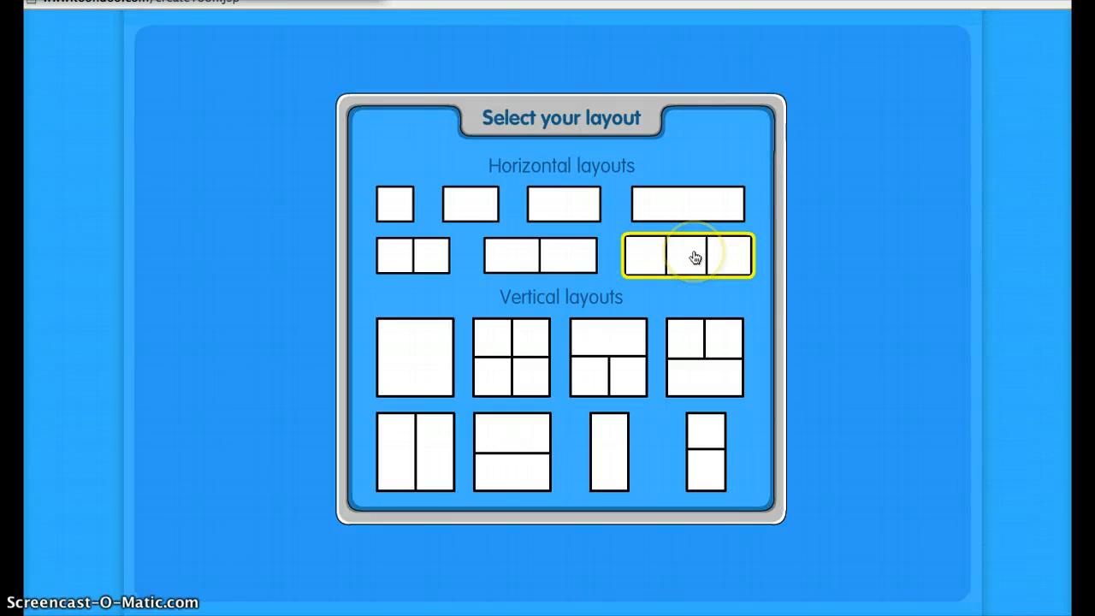
left_click(695, 258)
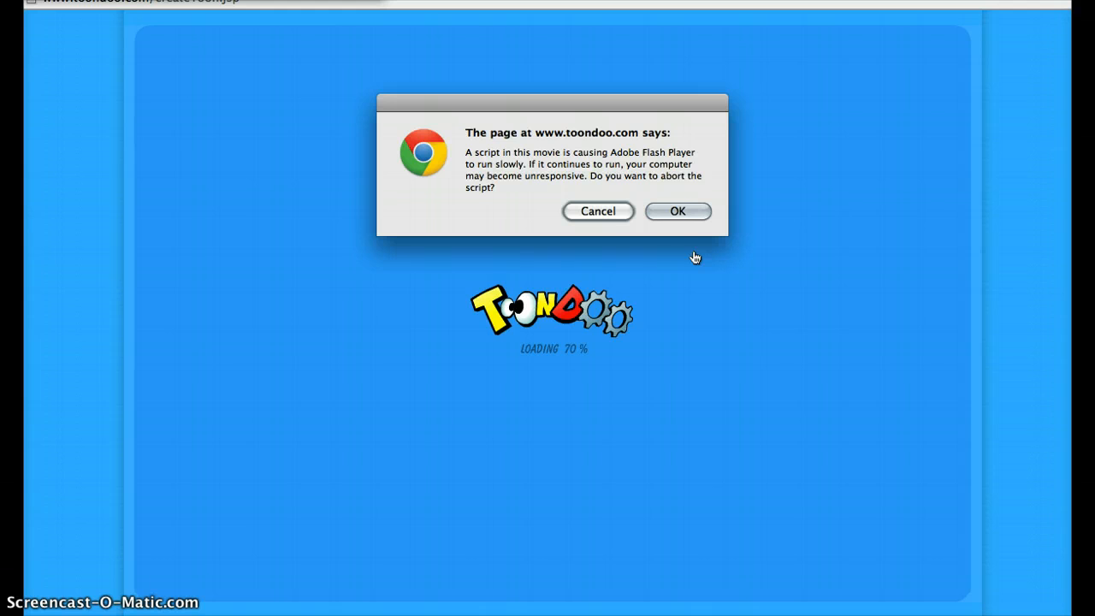
left_click(676, 226)
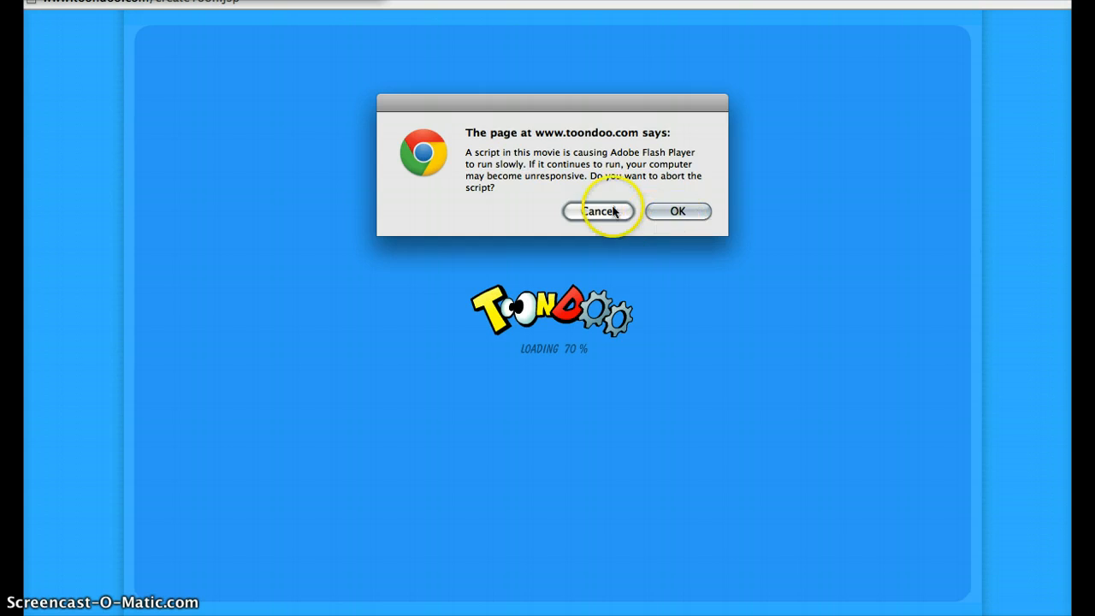
left_click(587, 212)
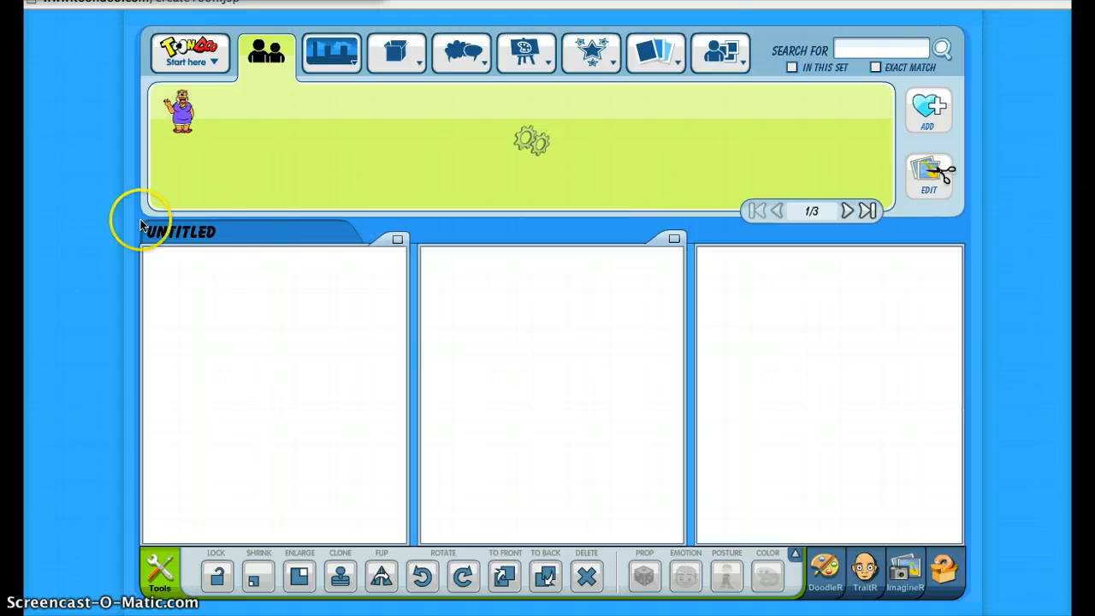
Set the comic's title to WELCOME TO OSE
left_click(247, 229)
key("BackSpace")
key("BackSpace")
key("BackSpace")
key("BackSpace")
key("BackSpace")
key("BackSpace")
key("BackSpace")
key("BackSpace")
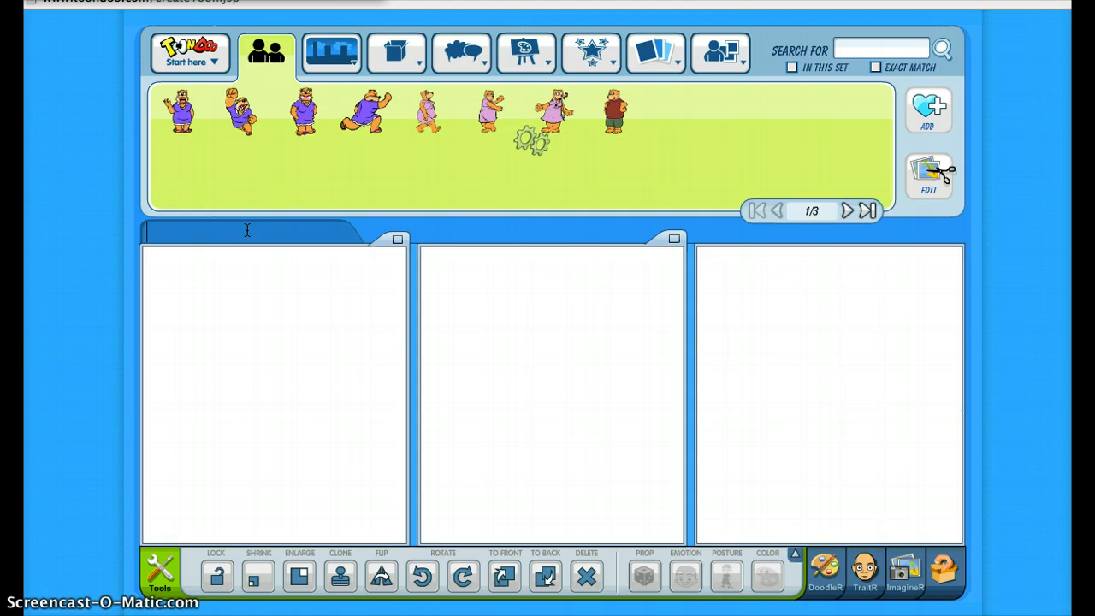
type("WEL")
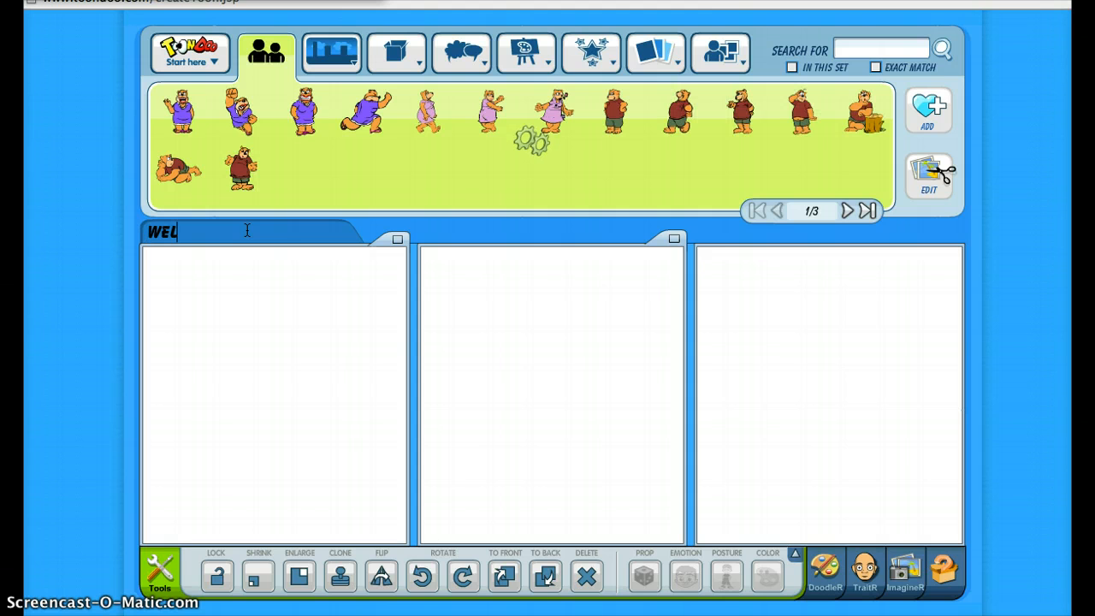
type("COMEE")
key("BackSpace")
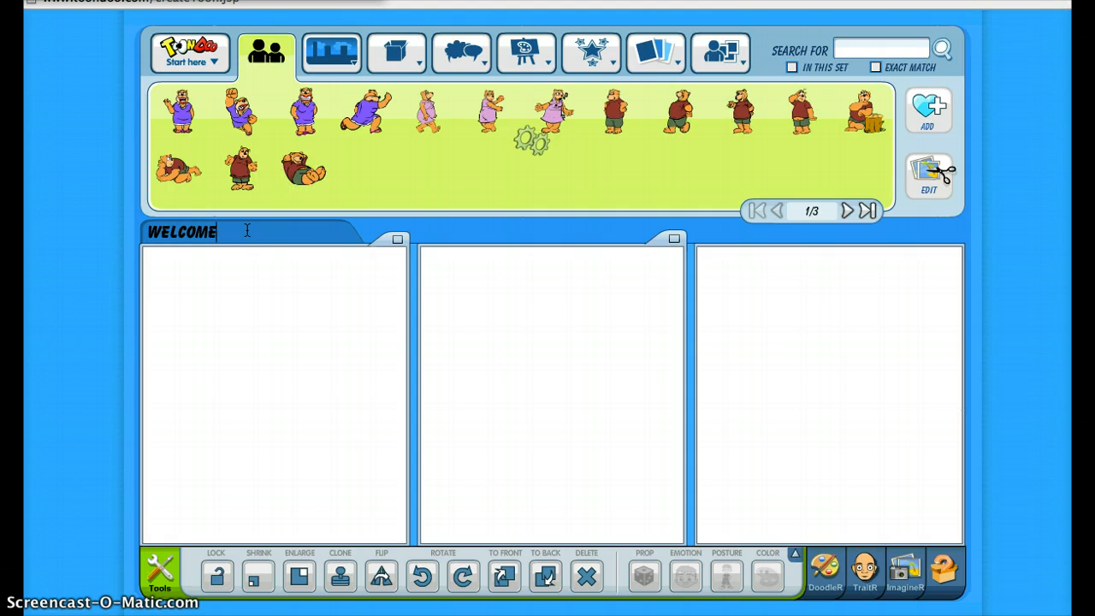
type("TO")
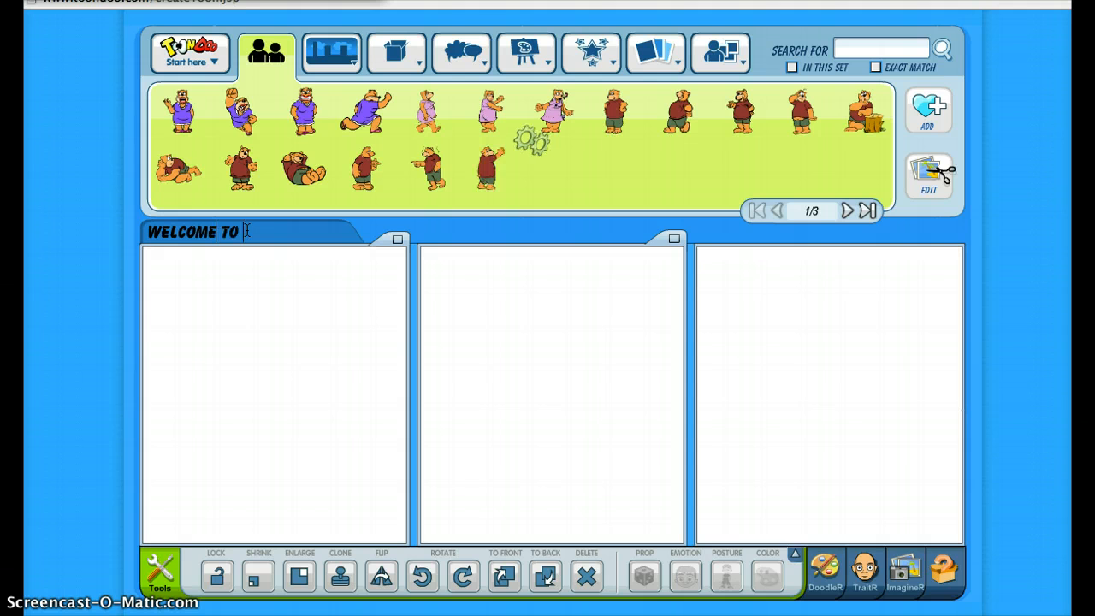
type(" OSE")
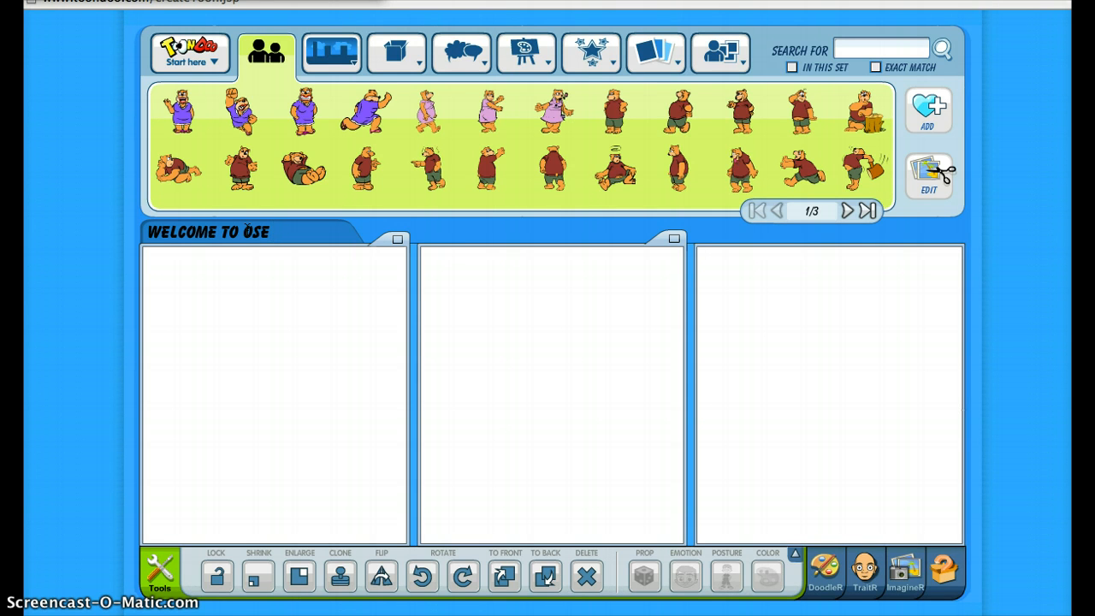
Replace the comic's title with OSE LIBRARY
key("BackSpace")
key("BackSpace")
key("BackSpace")
key("BackSpace")
key("BackSpace")
key("BackSpace")
key("BackSpace")
key("BackSpace")
key("BackSpace")
key("BackSpace")
key("BackSpace")
key("BackSpace")
key("BackSpace")
key("BackSpace")
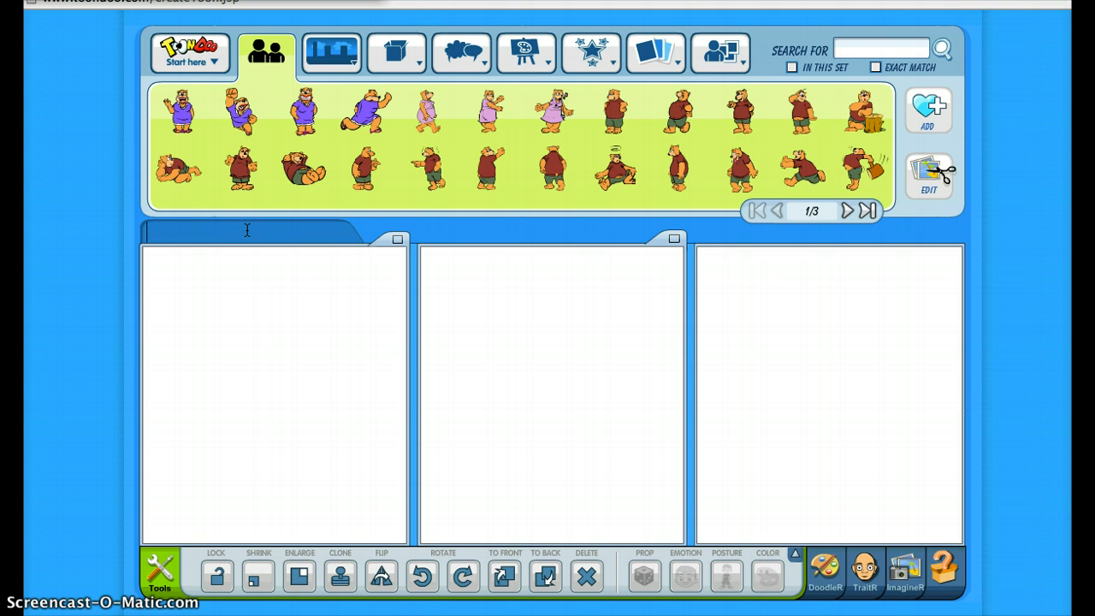
type("OSE L")
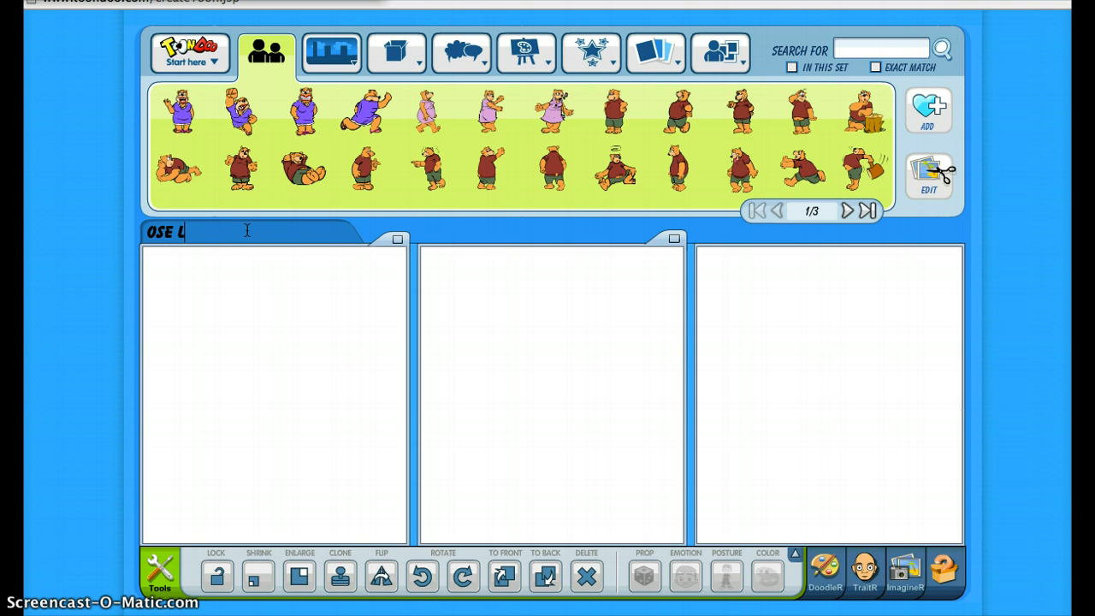
type("IBRARY")
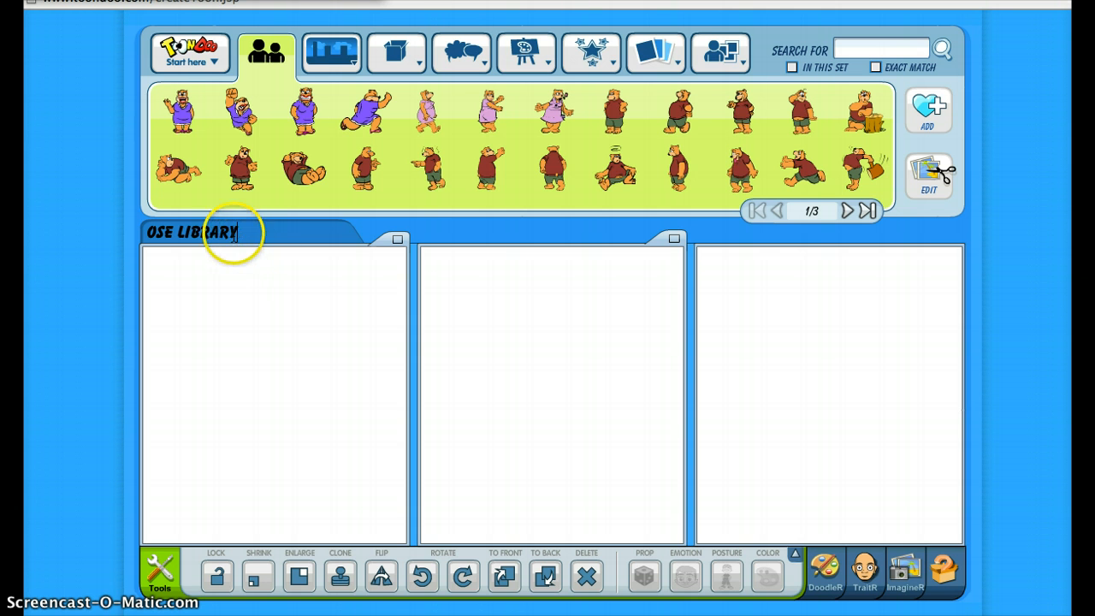
left_click(342, 366)
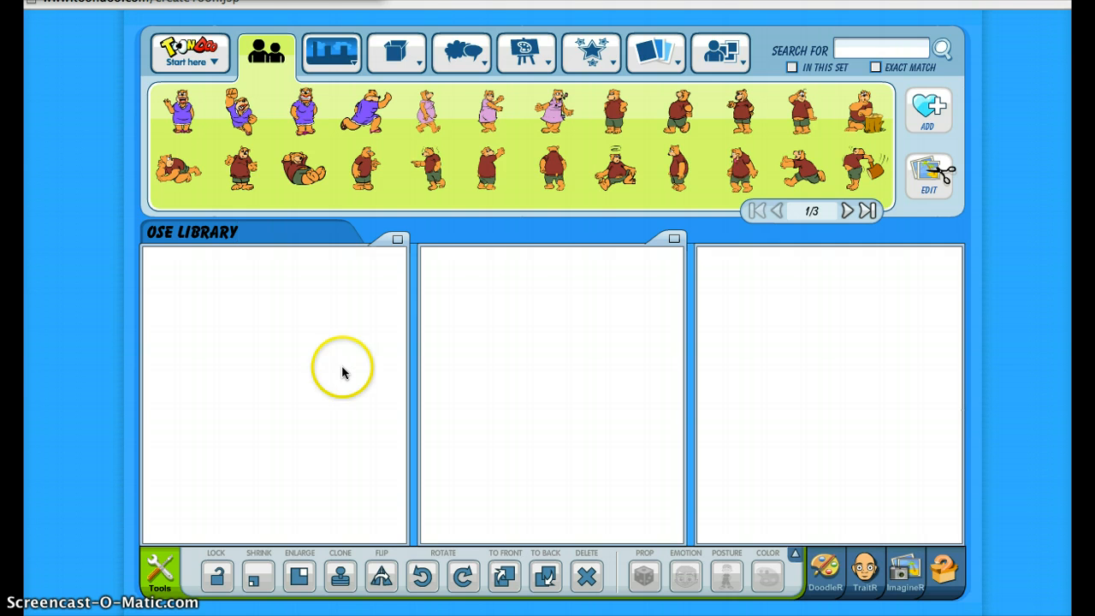
left_click(237, 552)
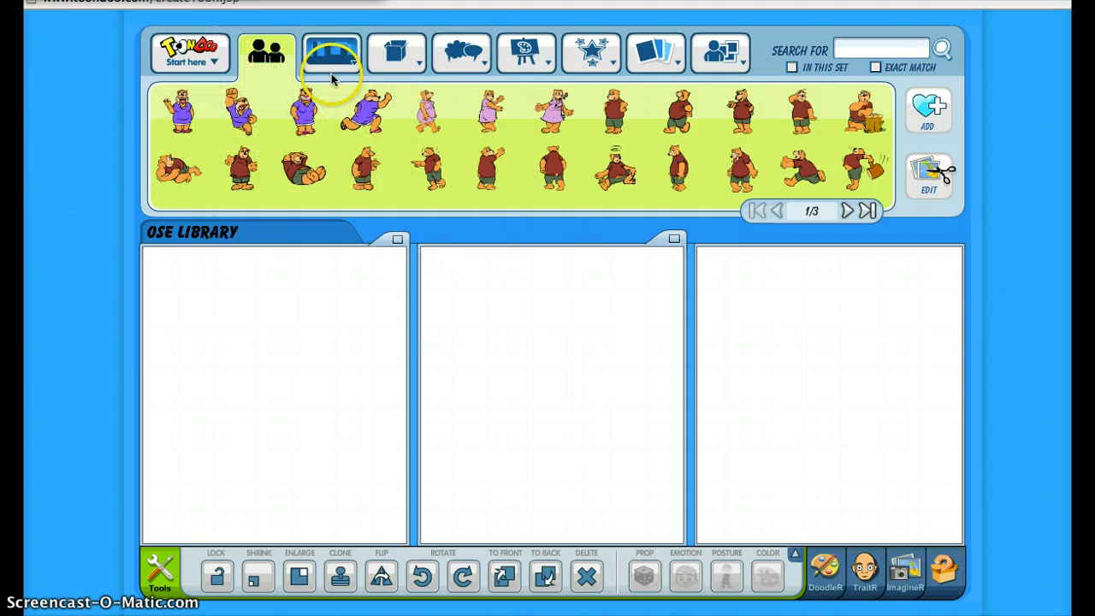
mouse_move(331, 68)
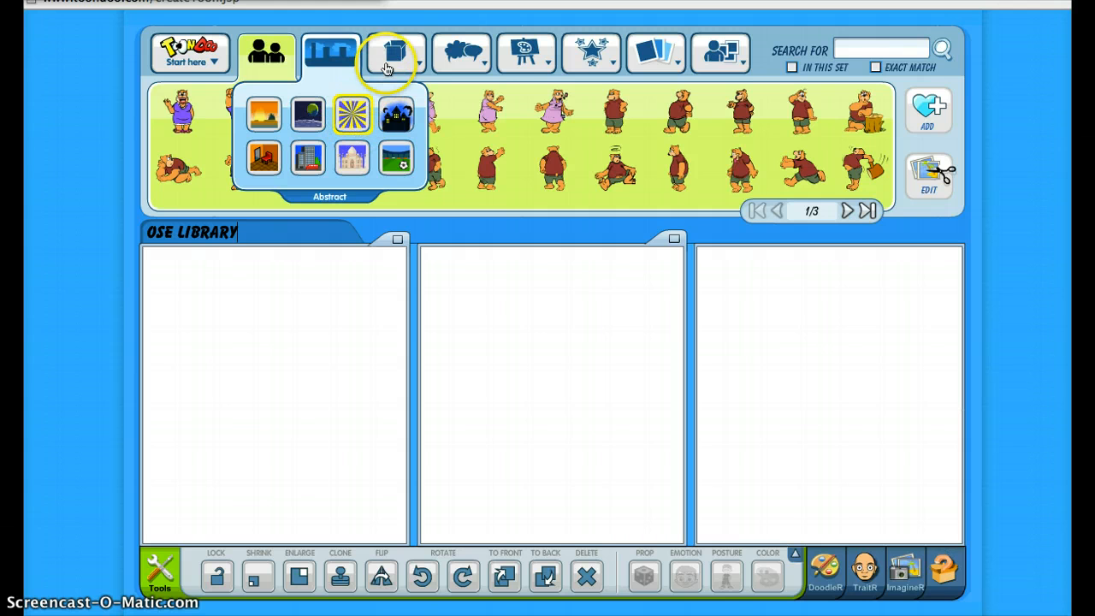
mouse_move(469, 64)
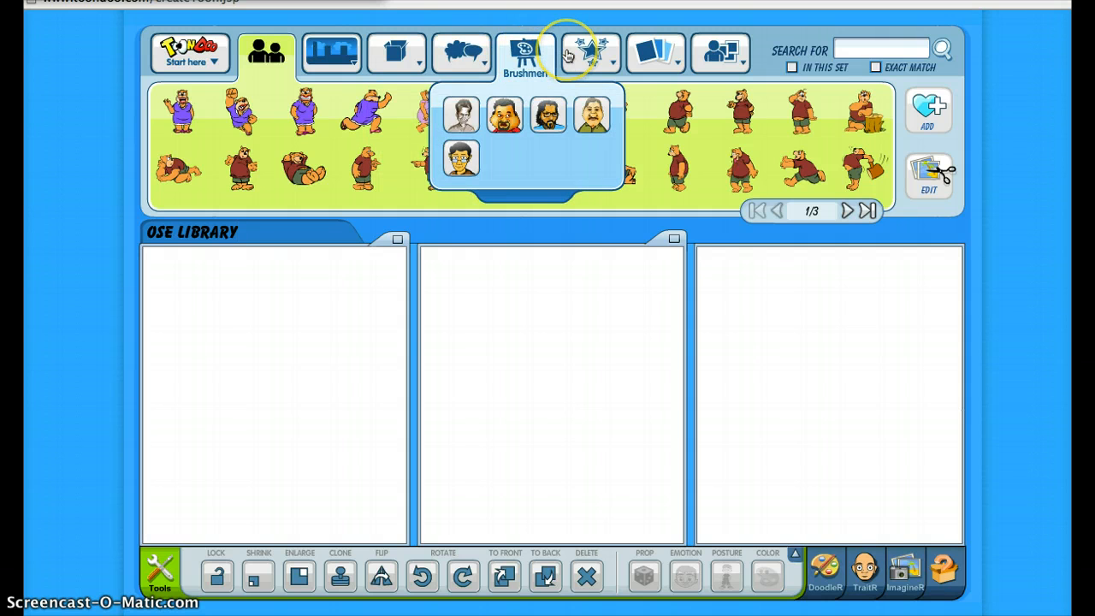
Look through the available artwork categories, including Special and the Props sets such as Eatables, Shapes, Indoors and Trees Plants
mouse_move(567, 55)
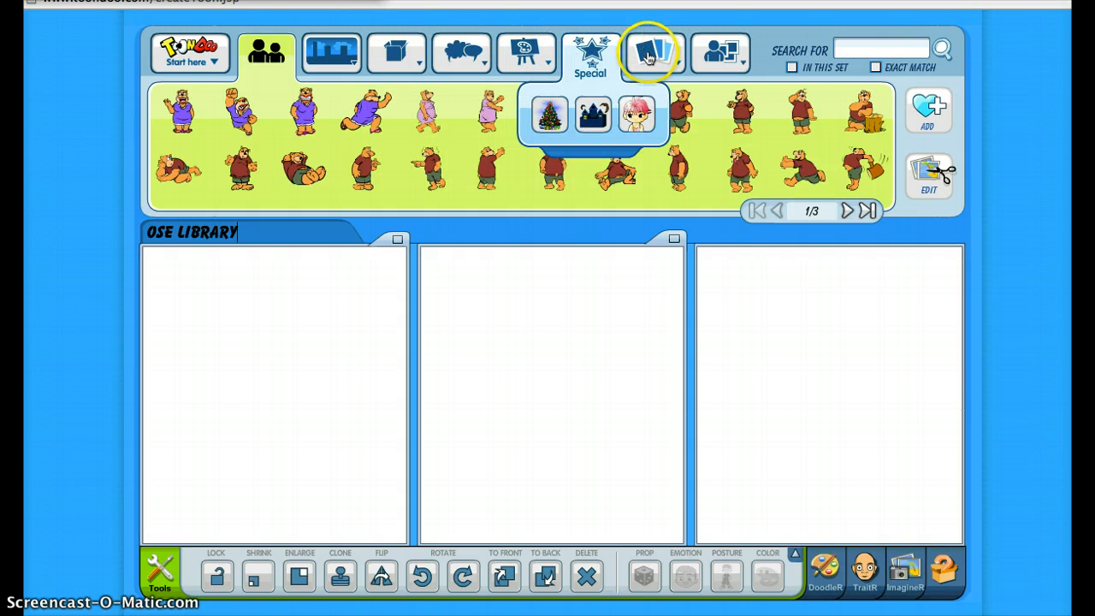
mouse_move(650, 59)
mouse_move(710, 60)
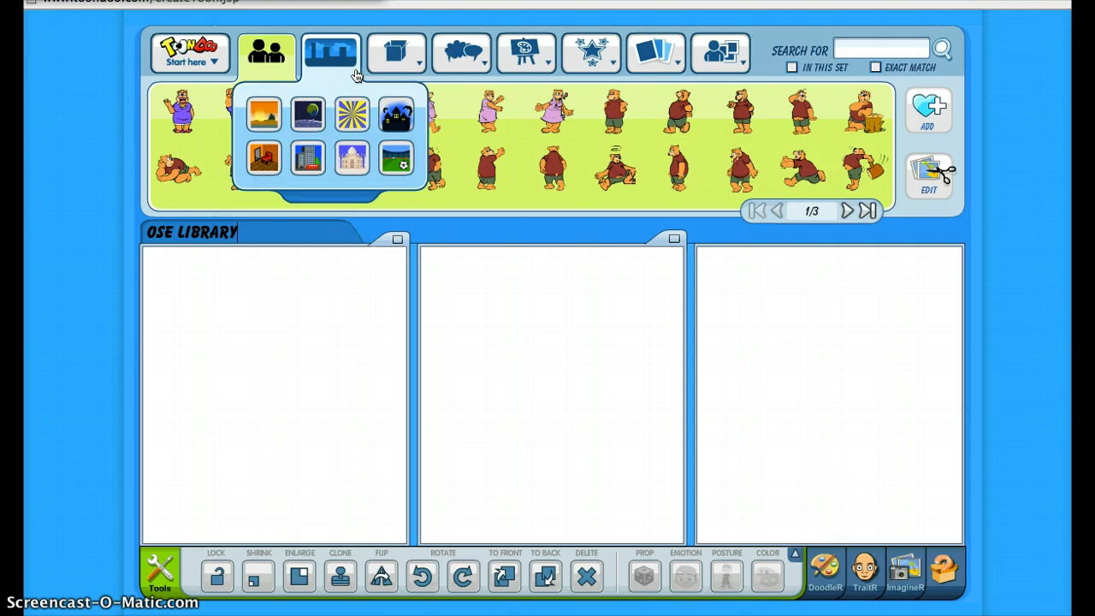
left_click(393, 48)
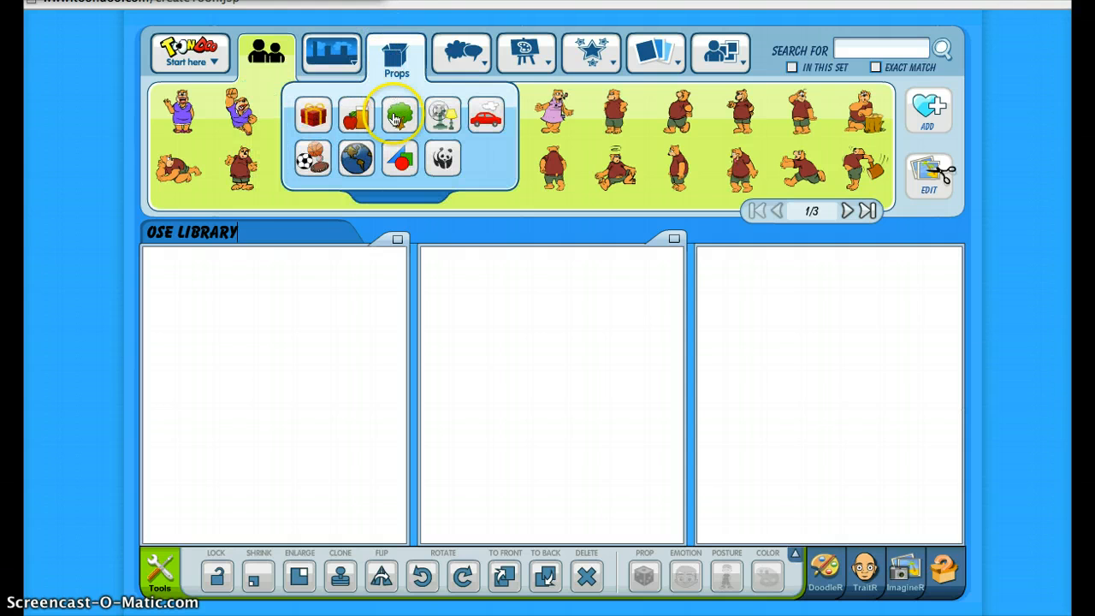
left_click(345, 120)
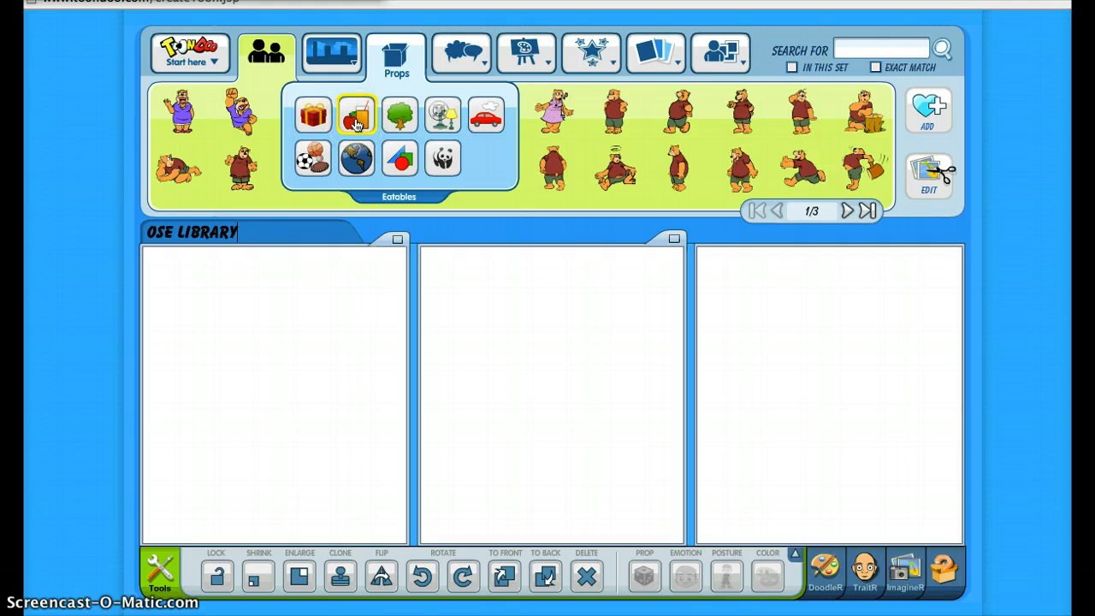
left_click(362, 159)
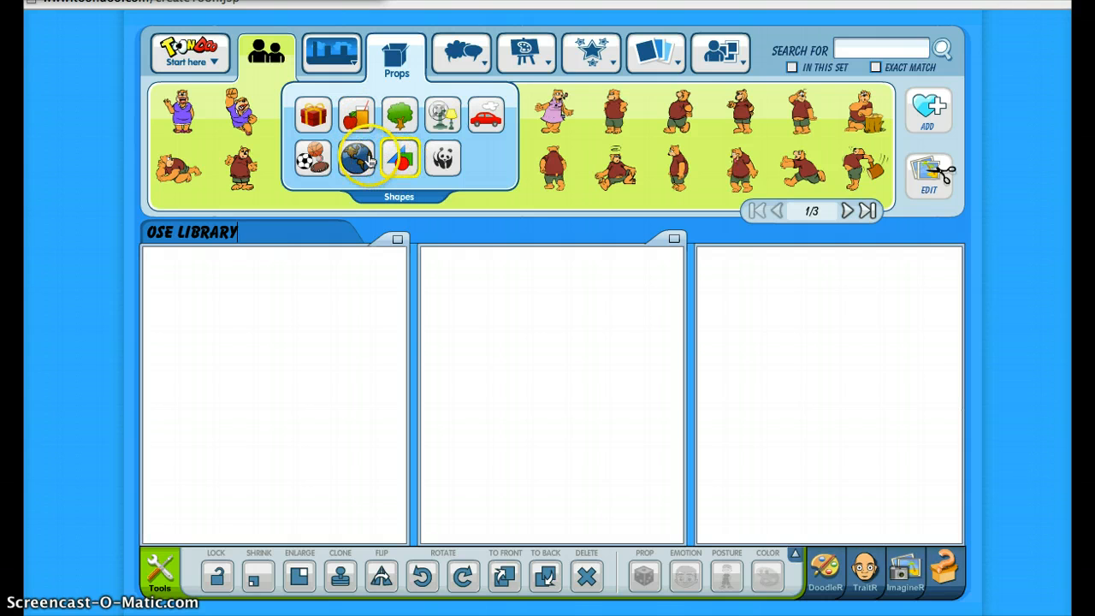
left_click(441, 158)
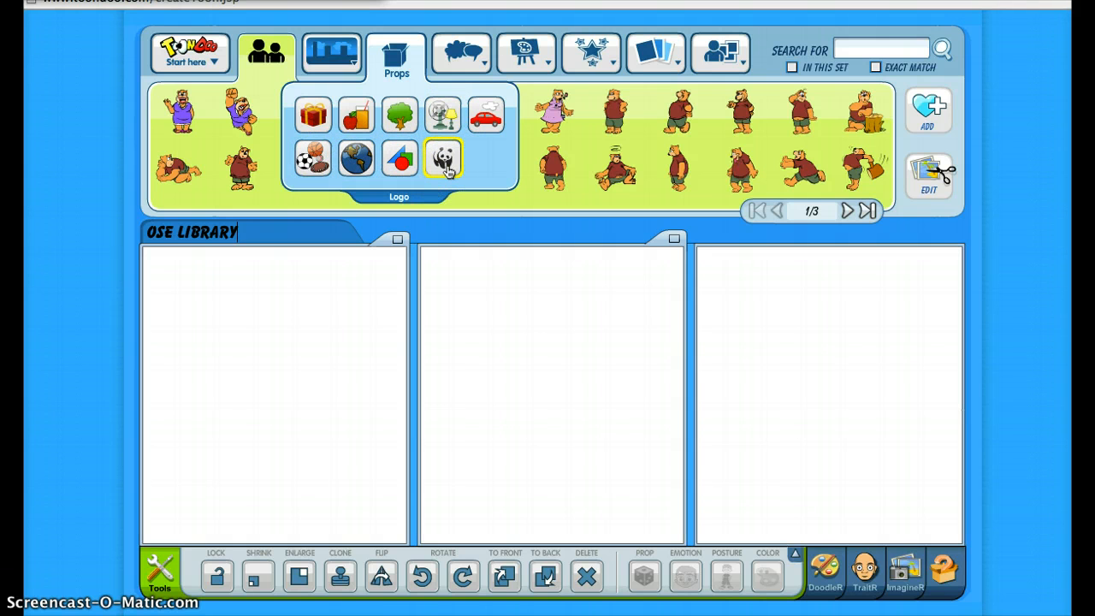
left_click(443, 122)
left_click(486, 120)
left_click(397, 77)
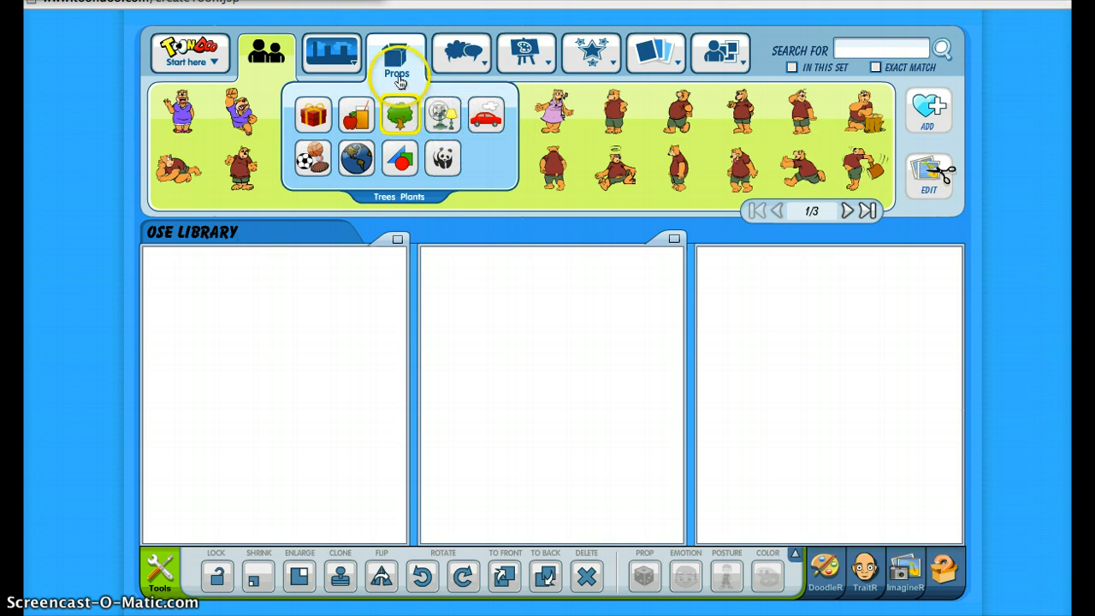
Place the creased parchment background from the Abstract set in the first panel
left_click(335, 52)
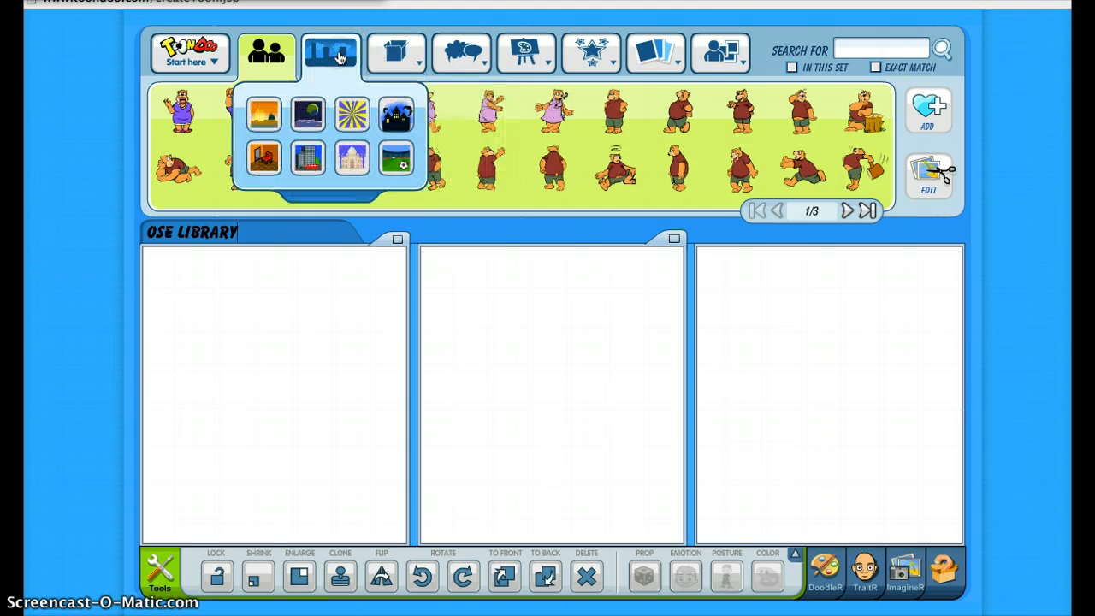
left_click(327, 137)
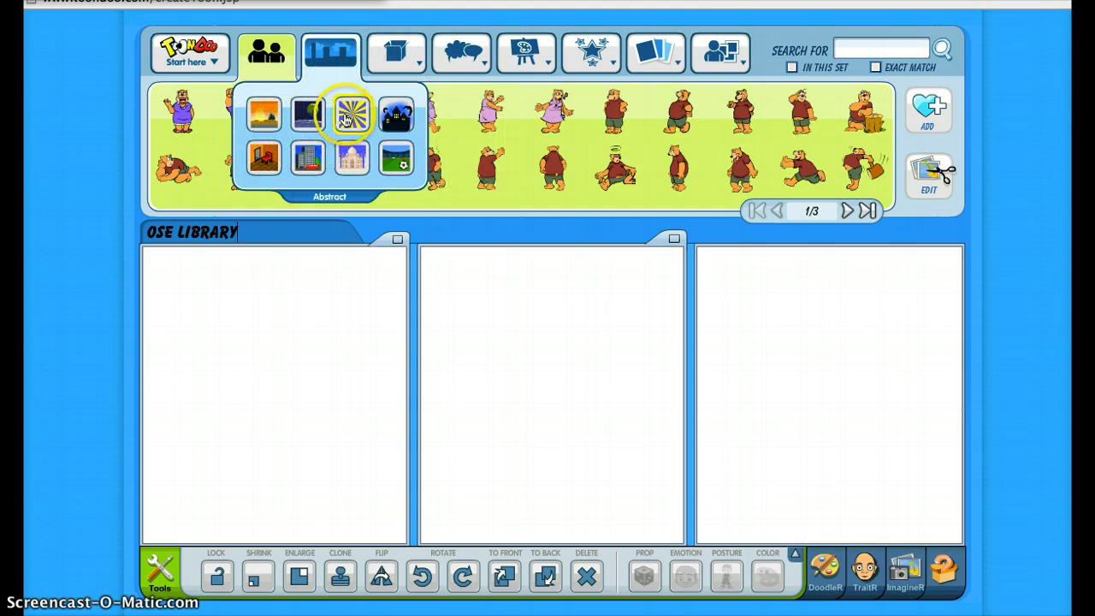
left_click(352, 114)
left_click(354, 174)
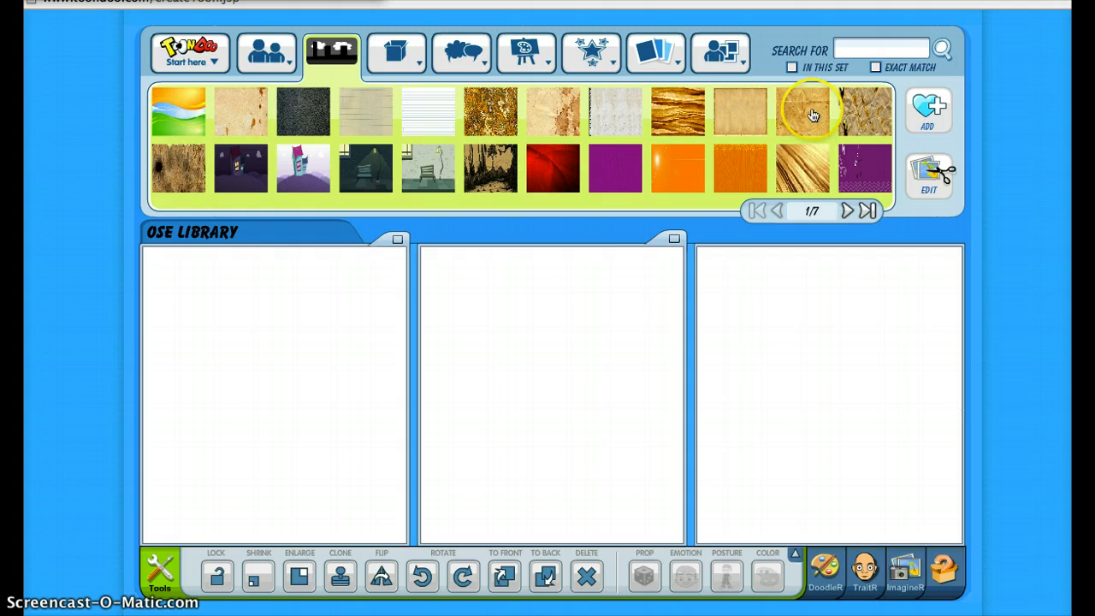
left_click_drag(813, 115, 253, 382)
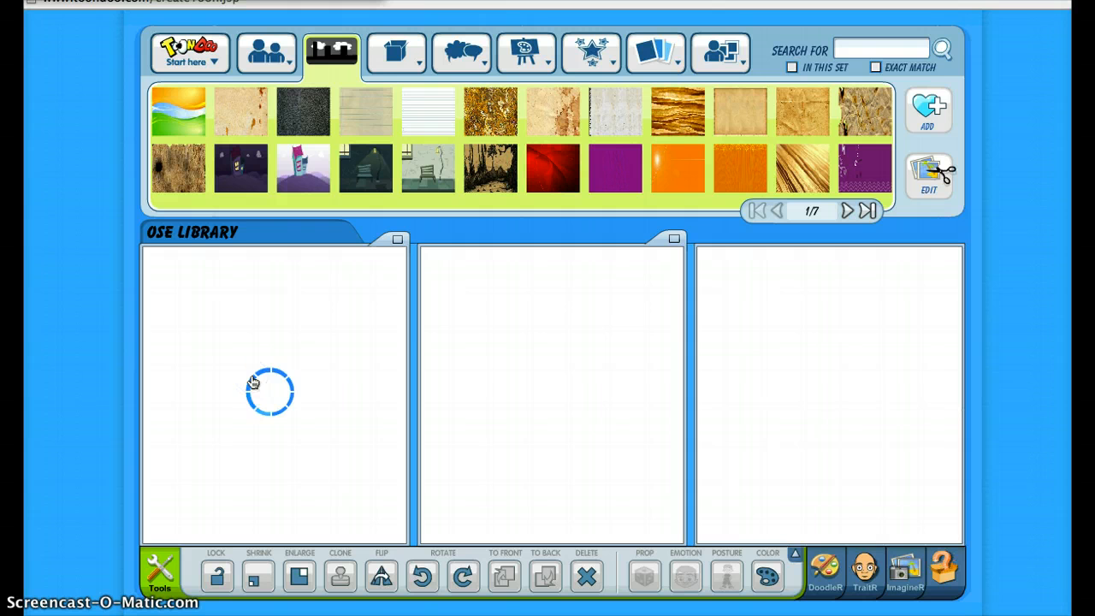
left_click(368, 277)
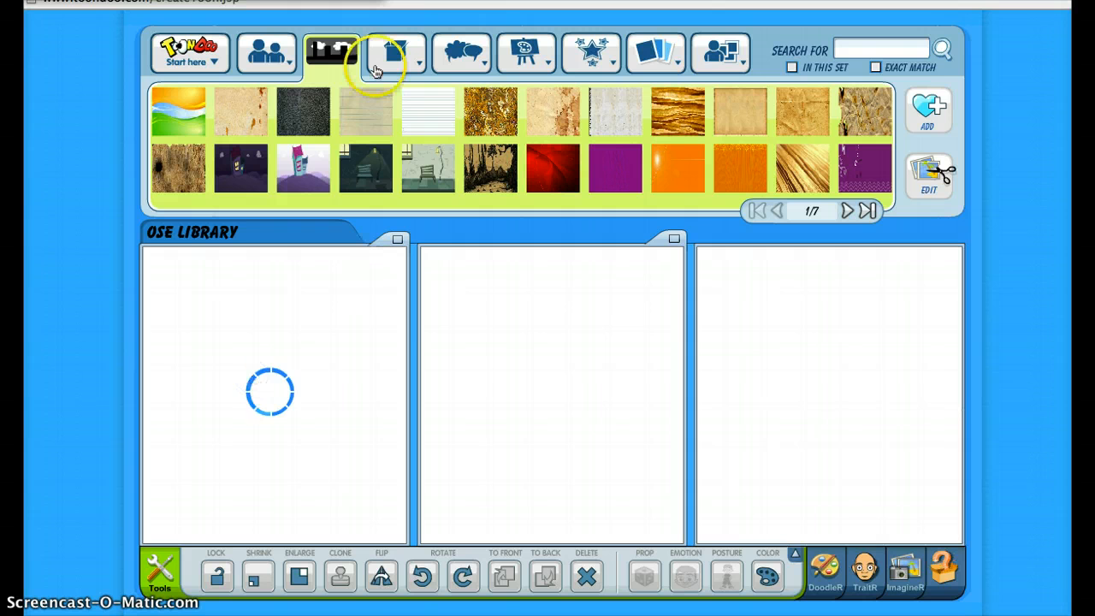
Place the office room background with a desk and chairs in the second panel
left_click(332, 53)
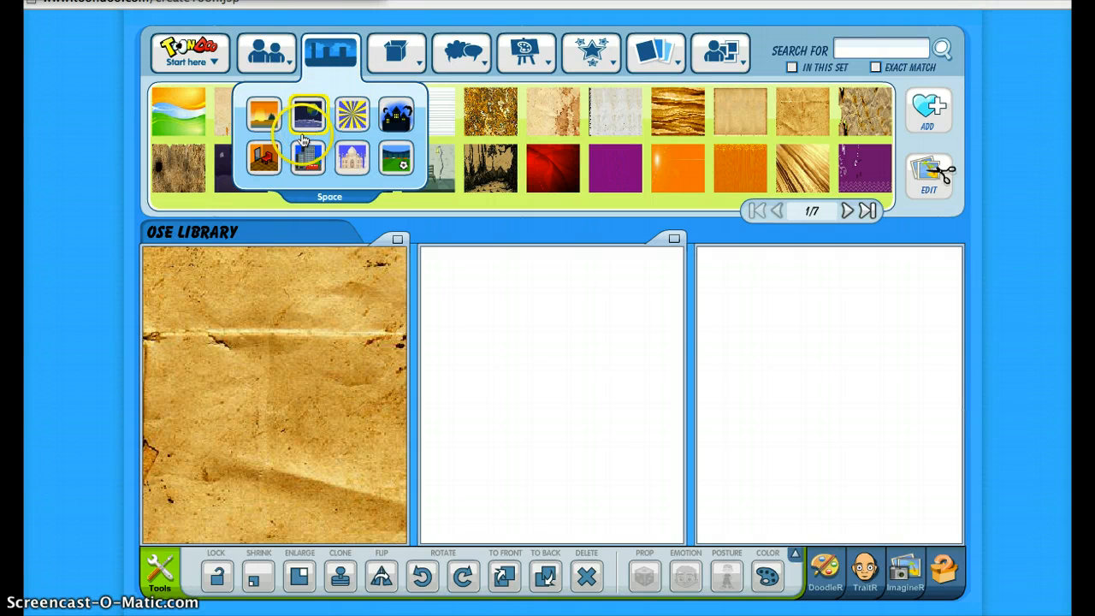
left_click(268, 162)
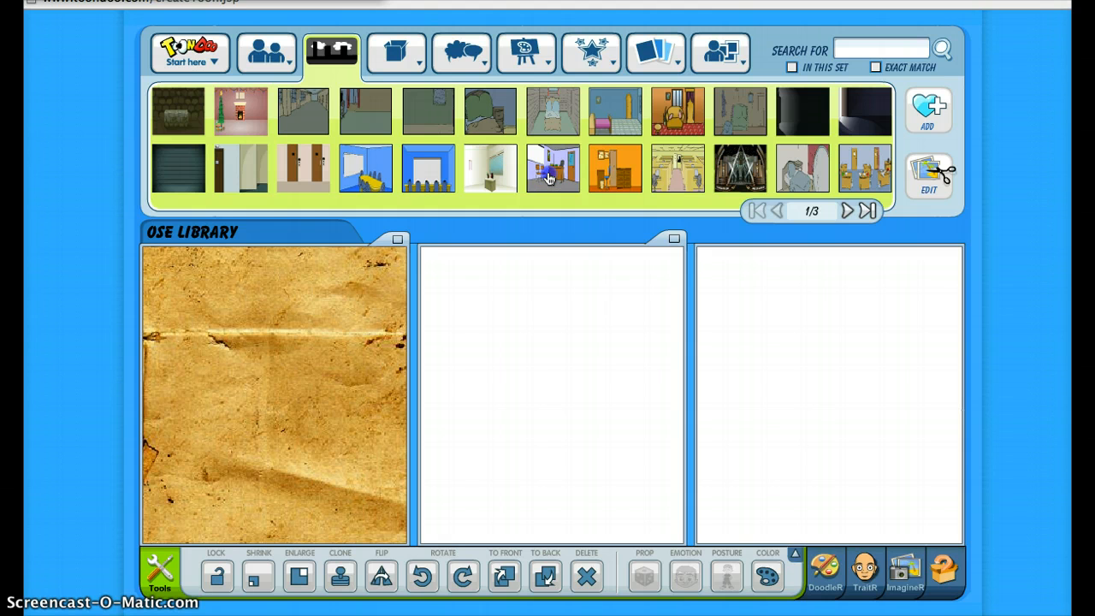
left_click_drag(549, 174, 568, 337)
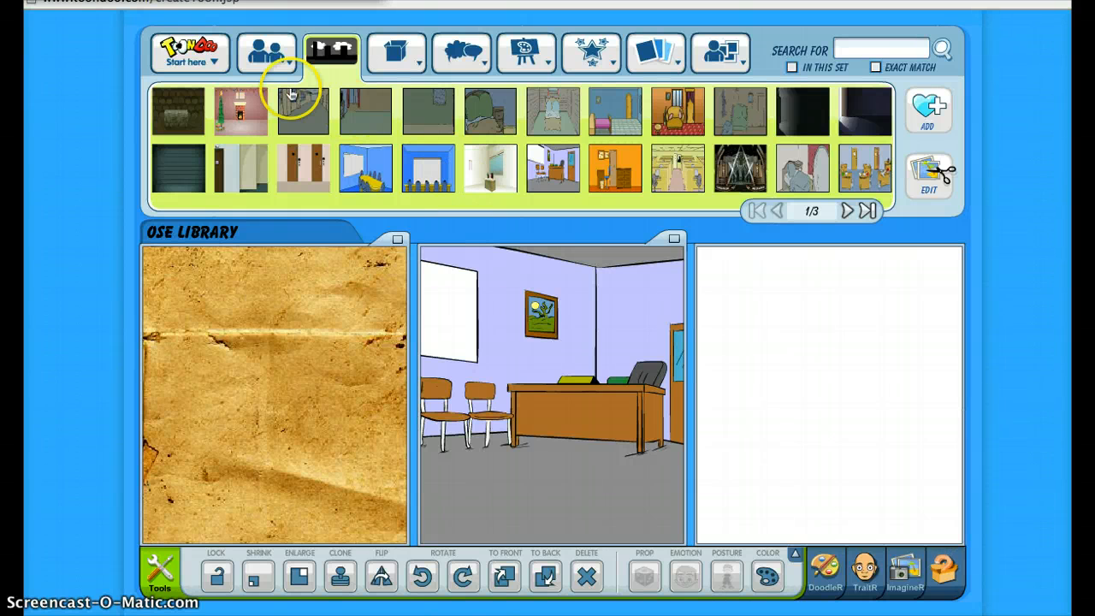
Fill the second panel with the layered brown paper background and the third with the diagonal golden-streak one from the Abstract set
left_click(330, 66)
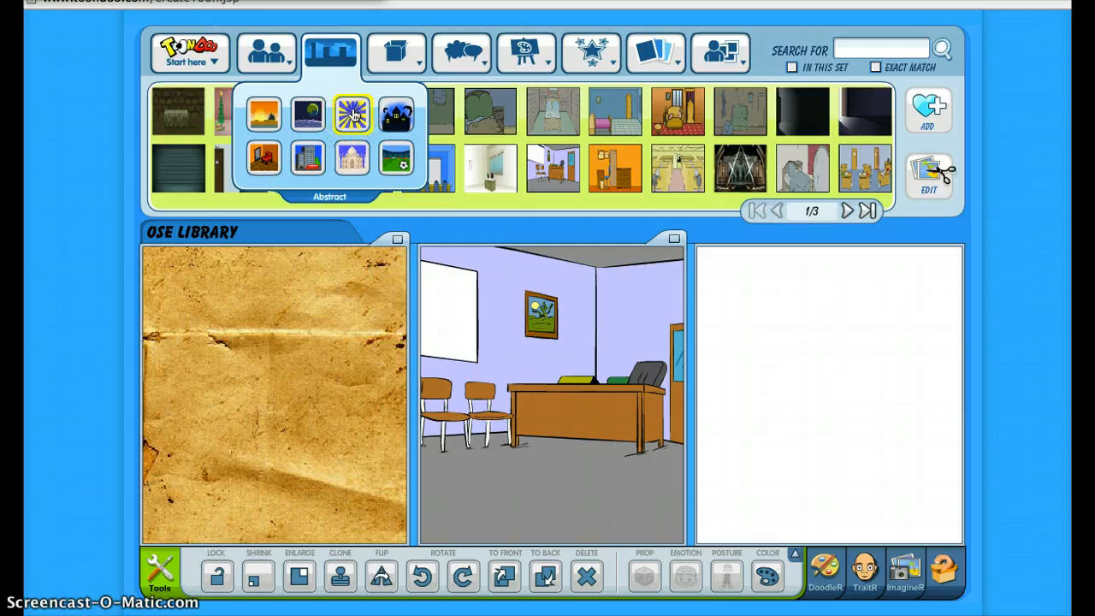
left_click(352, 114)
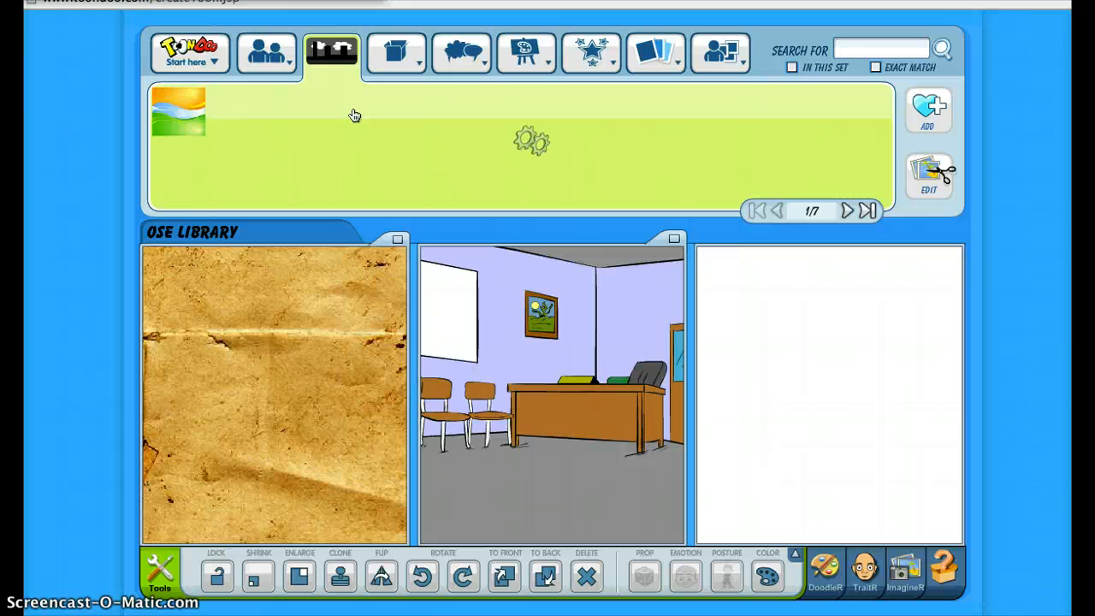
left_click(320, 98)
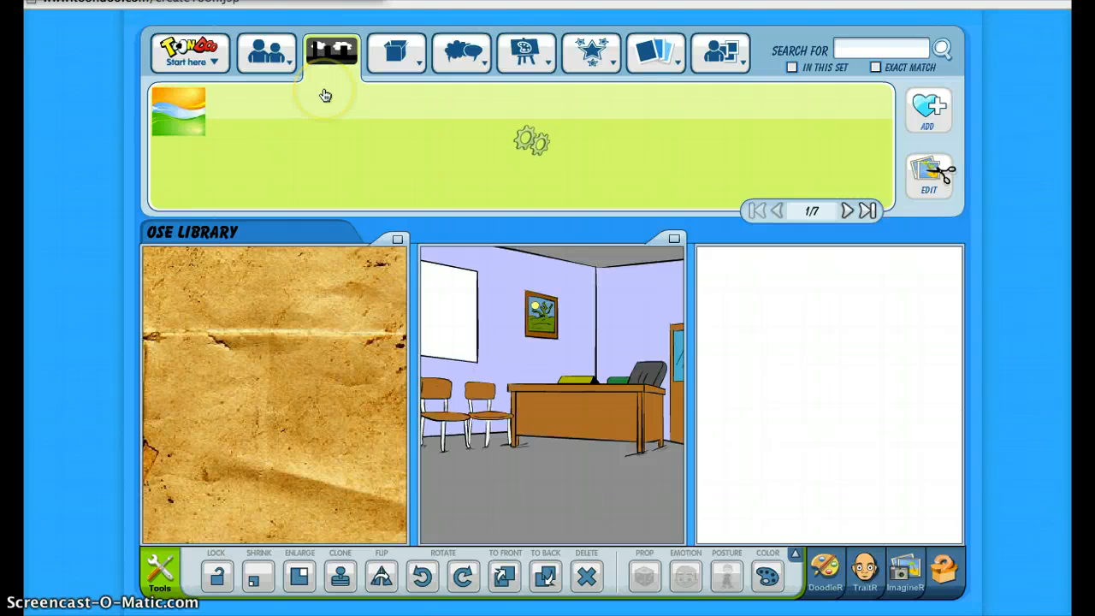
left_click(61, 74)
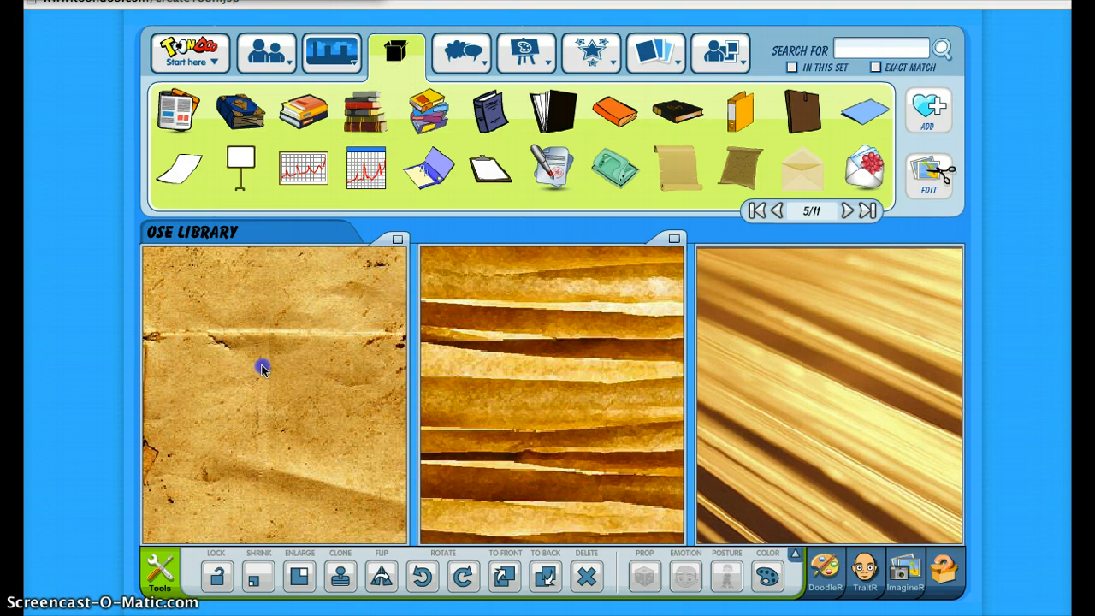
Add the tall stack of books prop to the first panel, shrink it and move it to the panel's lower-left corner
left_click_drag(365, 111, 262, 346)
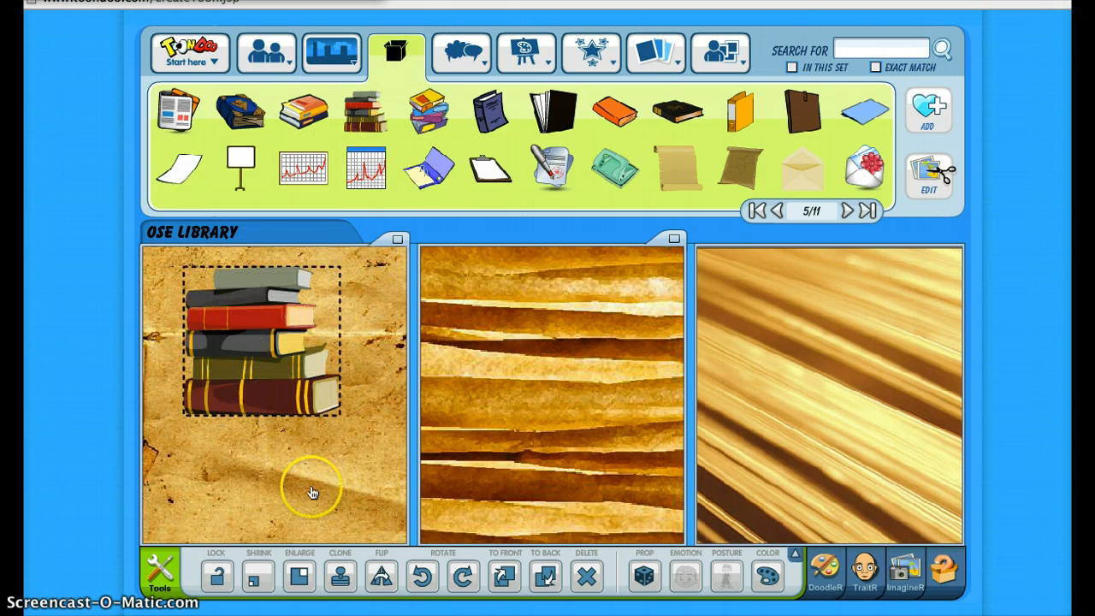
left_click(255, 580)
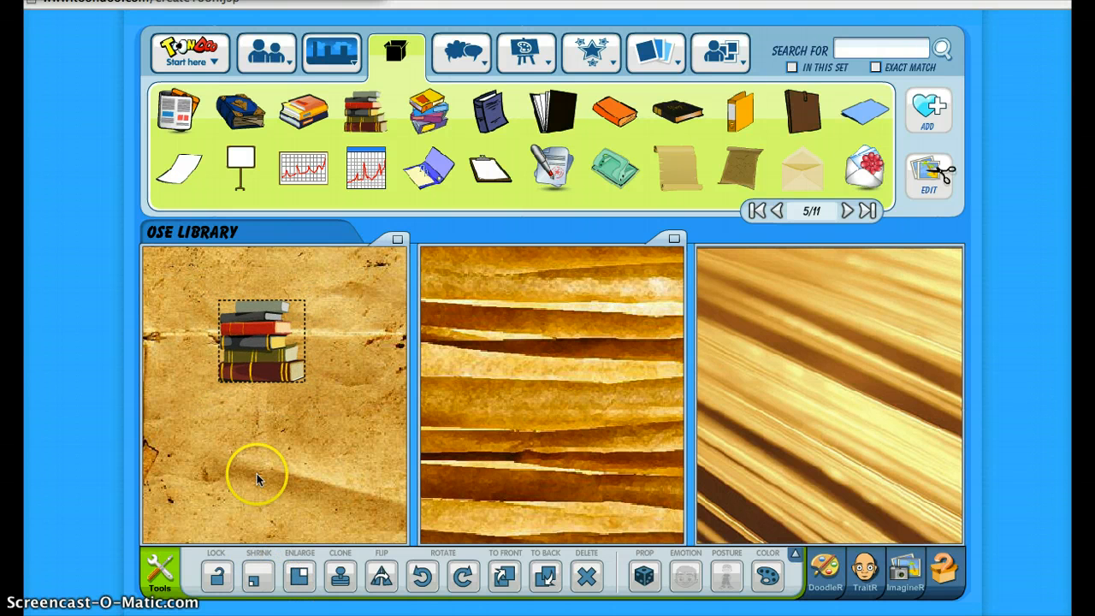
left_click_drag(245, 338, 204, 466)
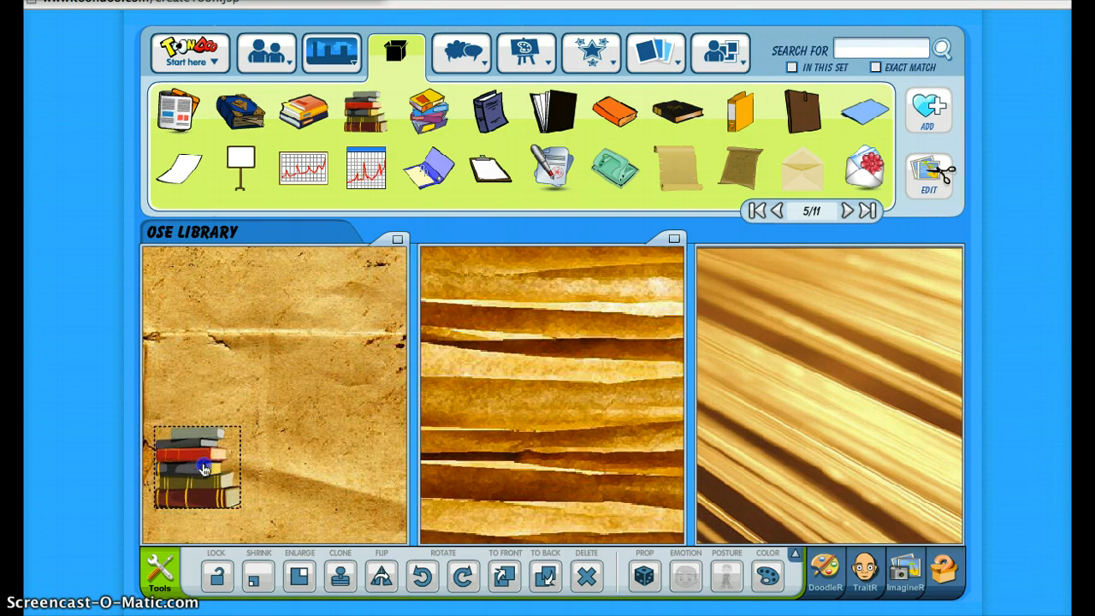
Add the three-book pile to the first panel's upper right and the colourful crooked book stack below it
left_click(396, 52)
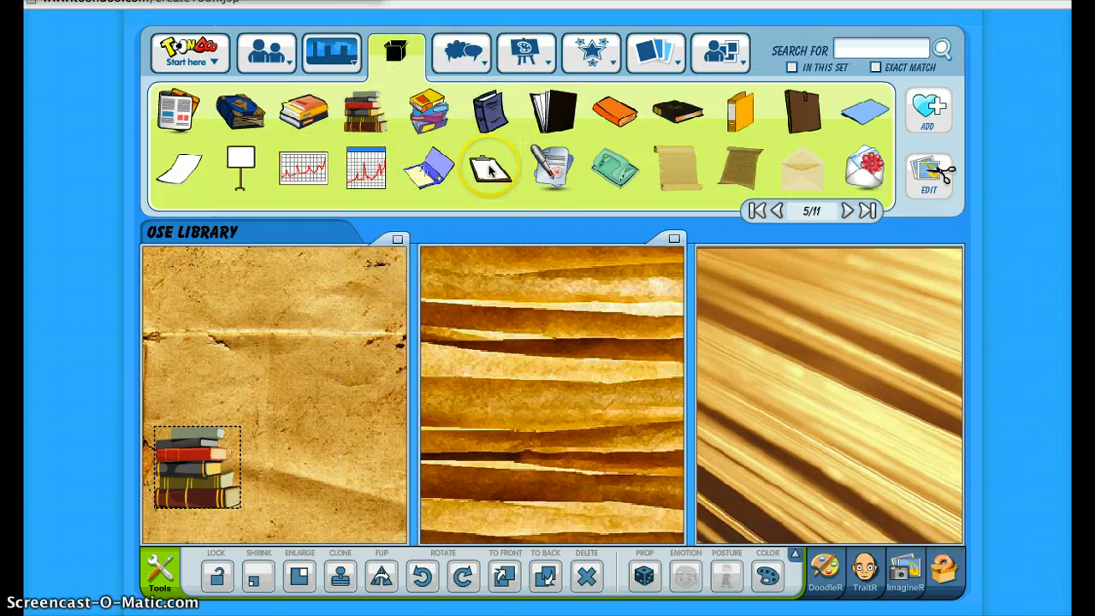
left_click_drag(434, 118, 315, 335)
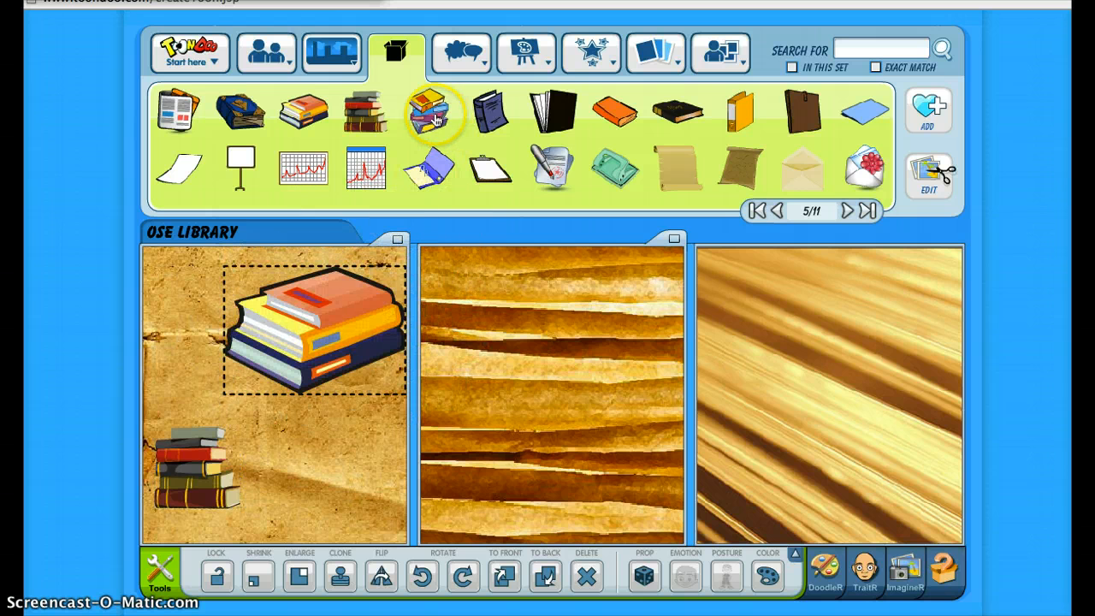
left_click_drag(428, 111, 330, 462)
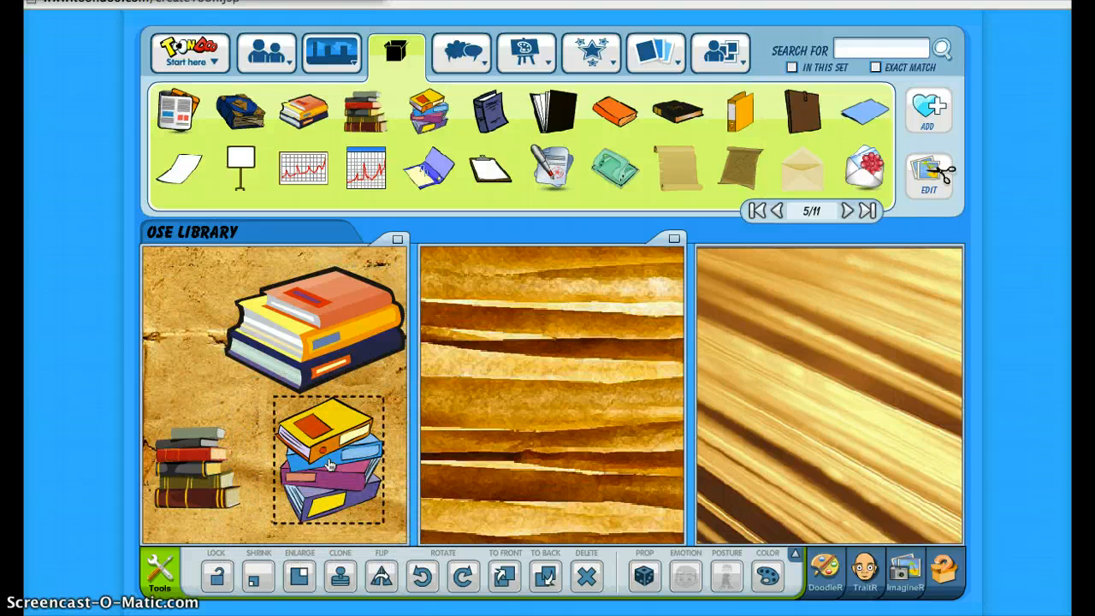
Add the single orange book to the first panel, shrink it and position it just above the small book stack
mouse_move(263, 50)
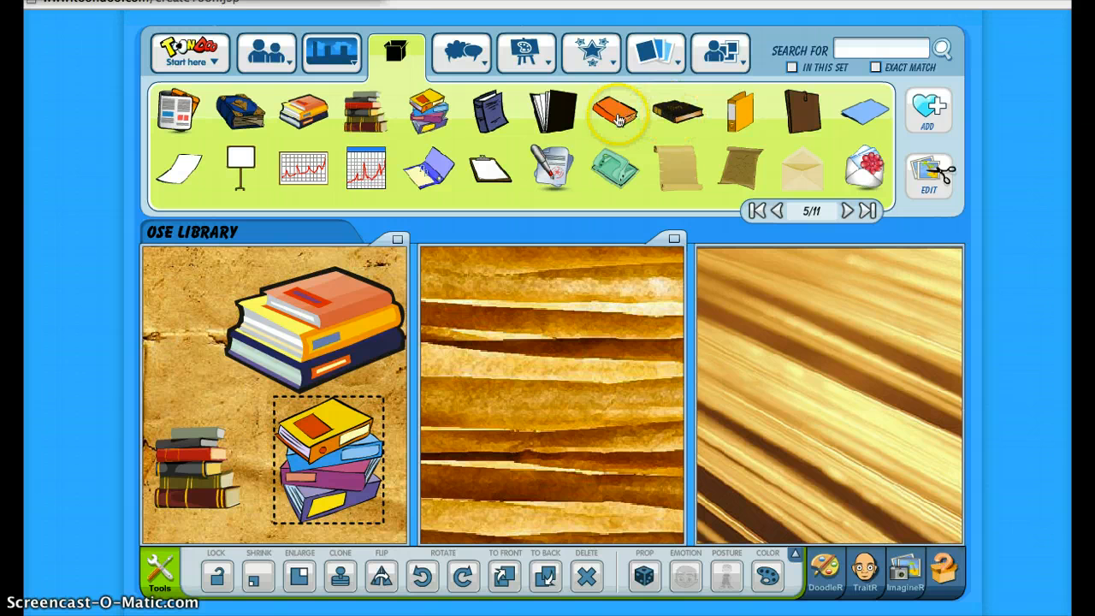
left_click_drag(614, 111, 243, 332)
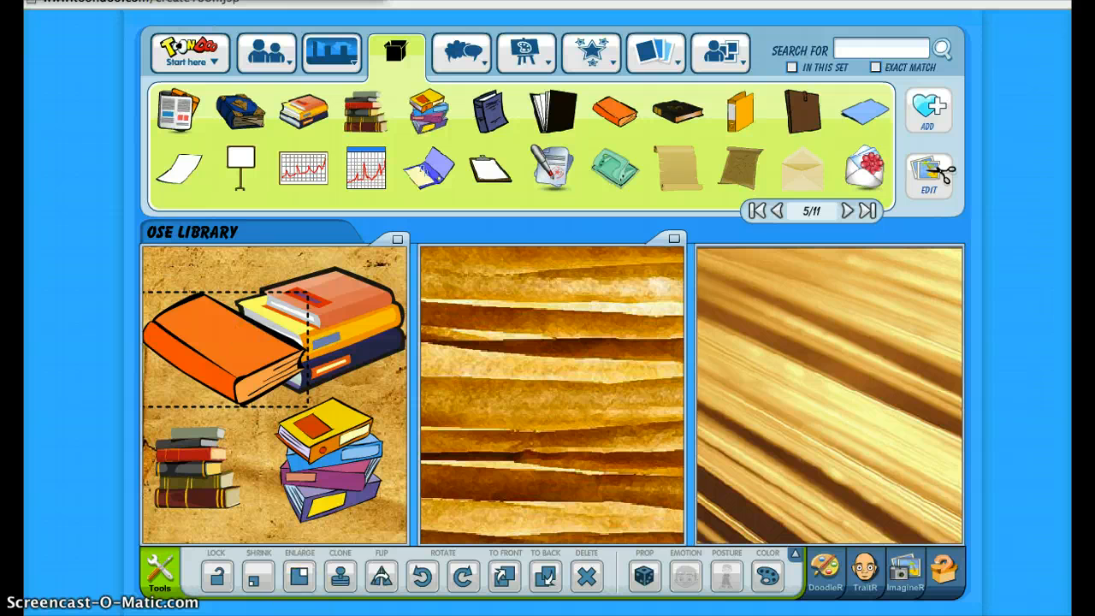
left_click(257, 579)
left_click(258, 581)
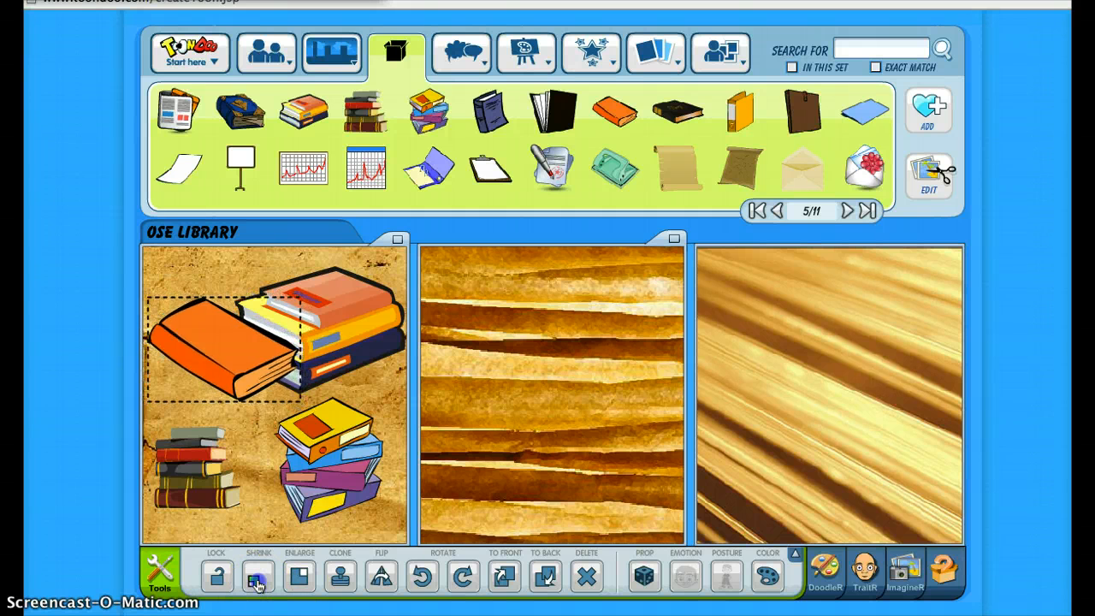
left_click(257, 581)
left_click(256, 581)
left_click(256, 581)
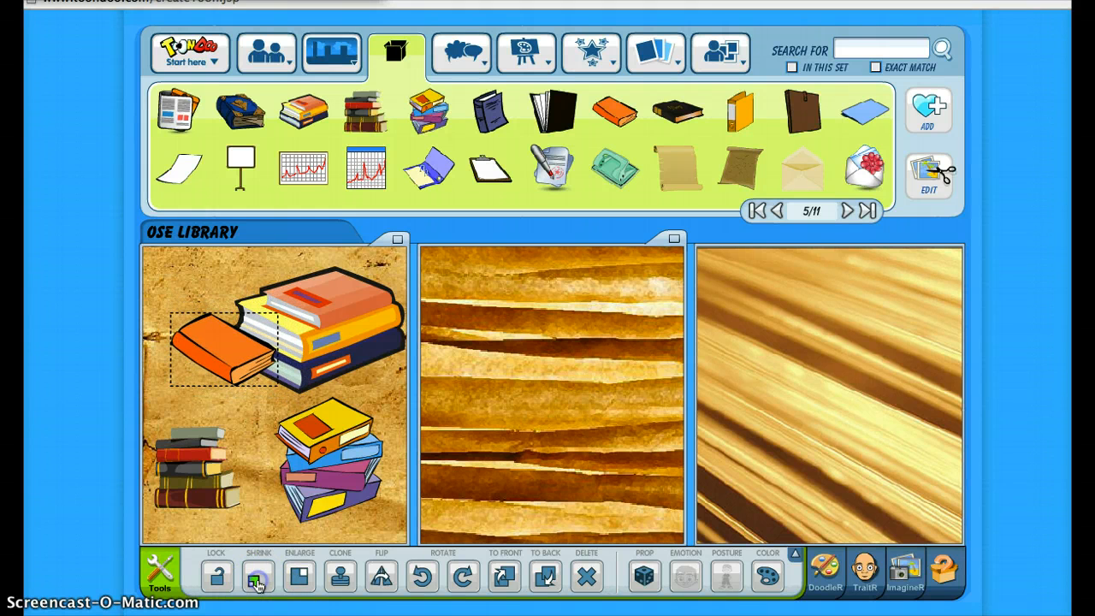
left_click(256, 580)
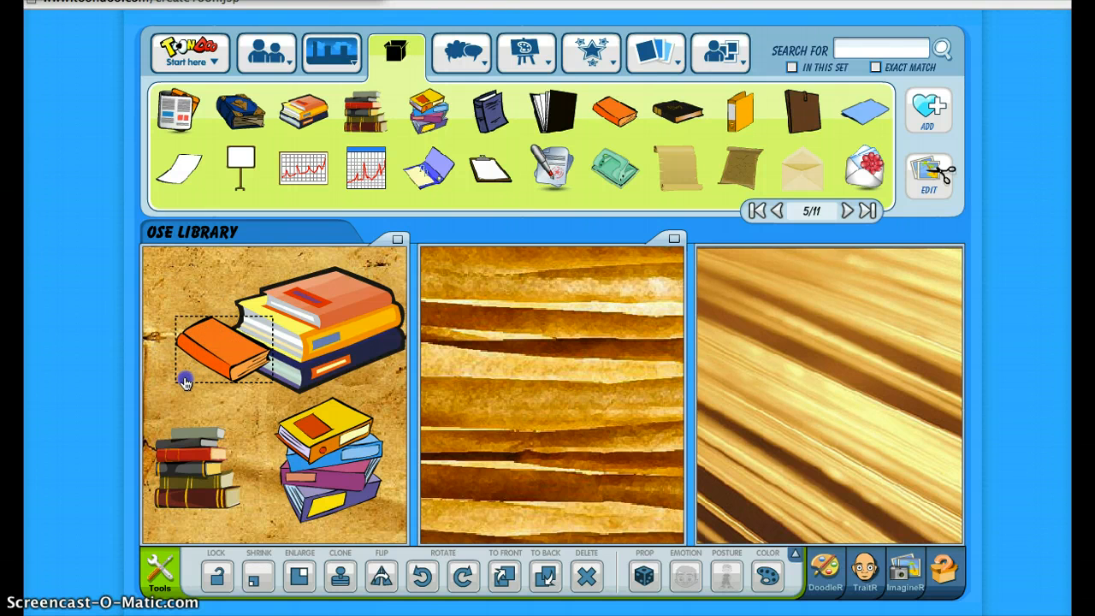
left_click_drag(180, 392, 197, 401)
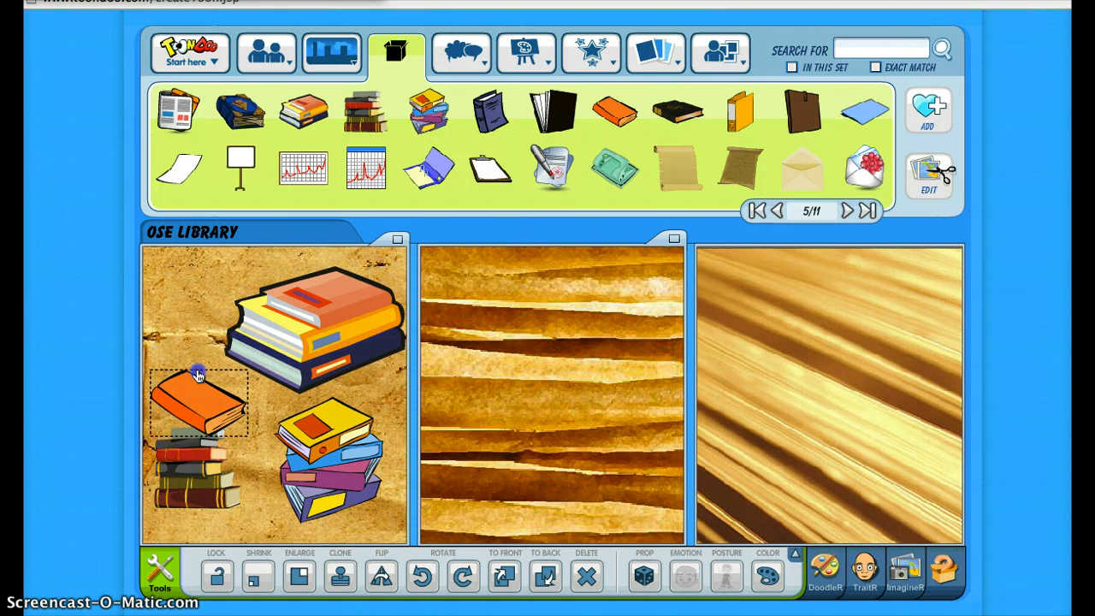
left_click_drag(199, 361, 199, 388)
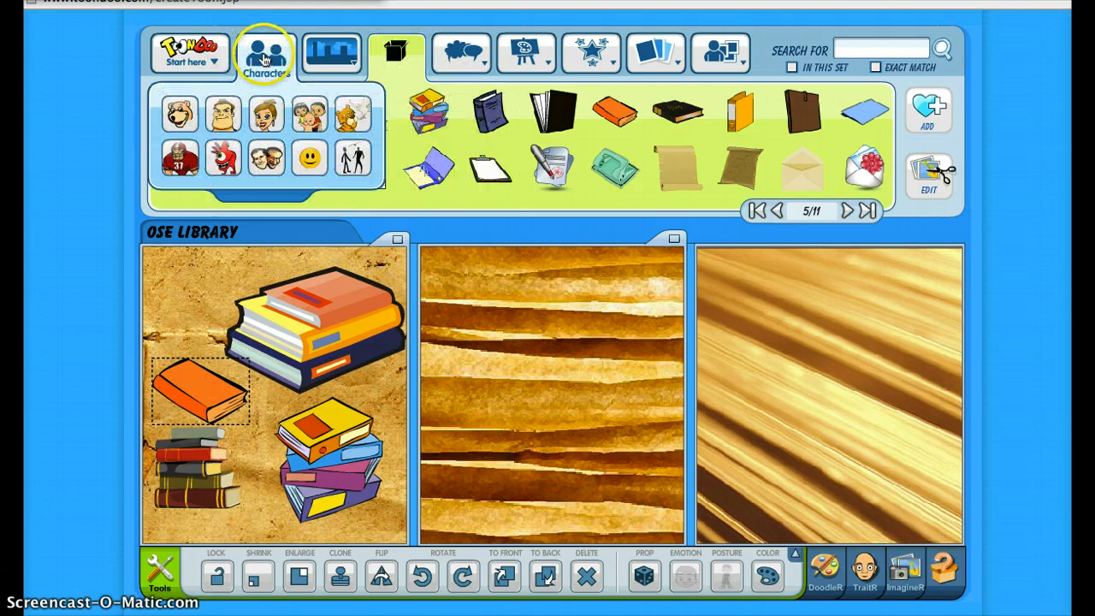
Place the smiling grey-haired woman in the green sweater from the female characters in the first panel, in front of the small book stack
left_click(262, 113)
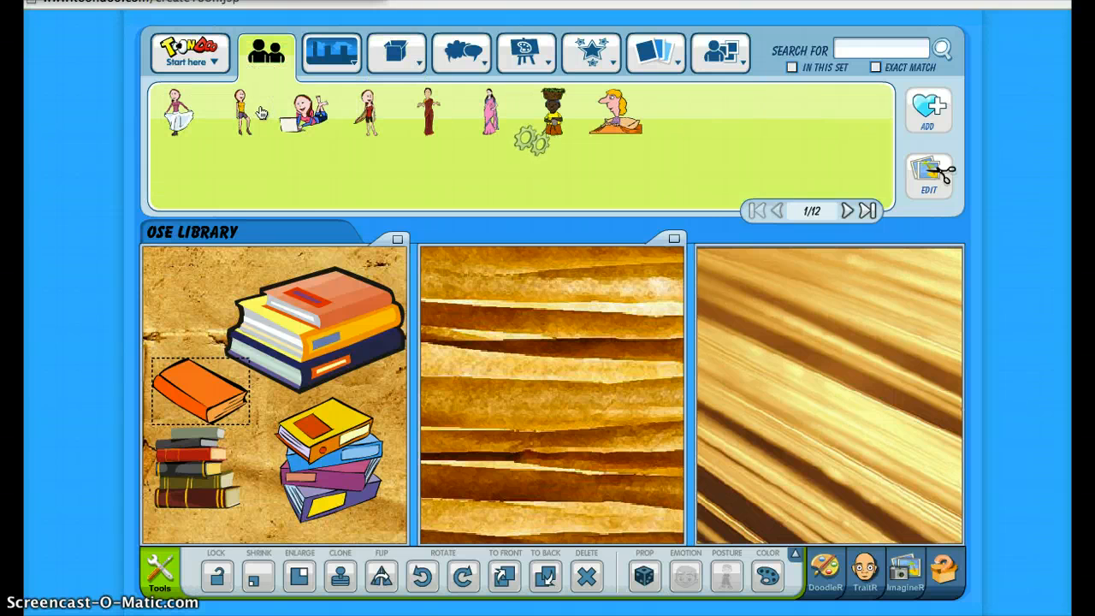
left_click(845, 213)
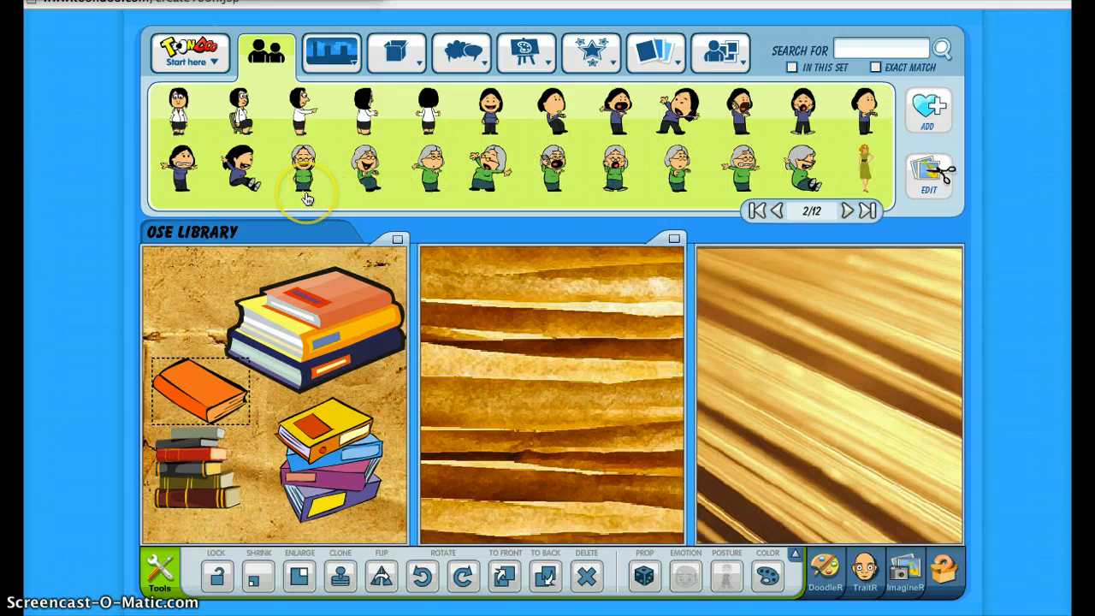
left_click_drag(307, 199, 228, 439)
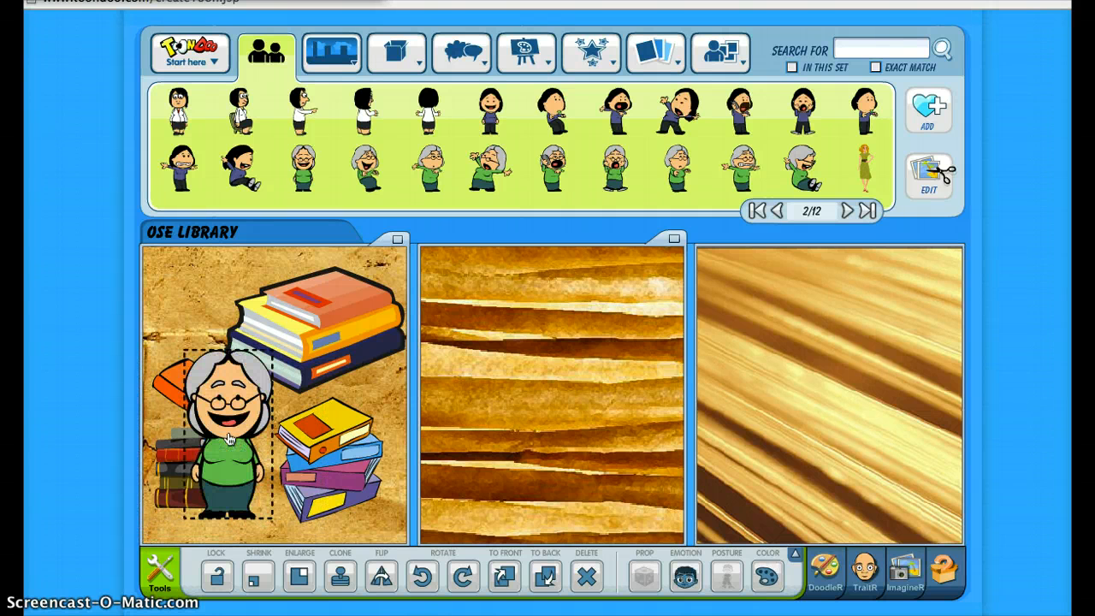
Add the rectangular speech bubble with a pointed tail from the English 2 text set to the first panel, above the woman
mouse_move(447, 58)
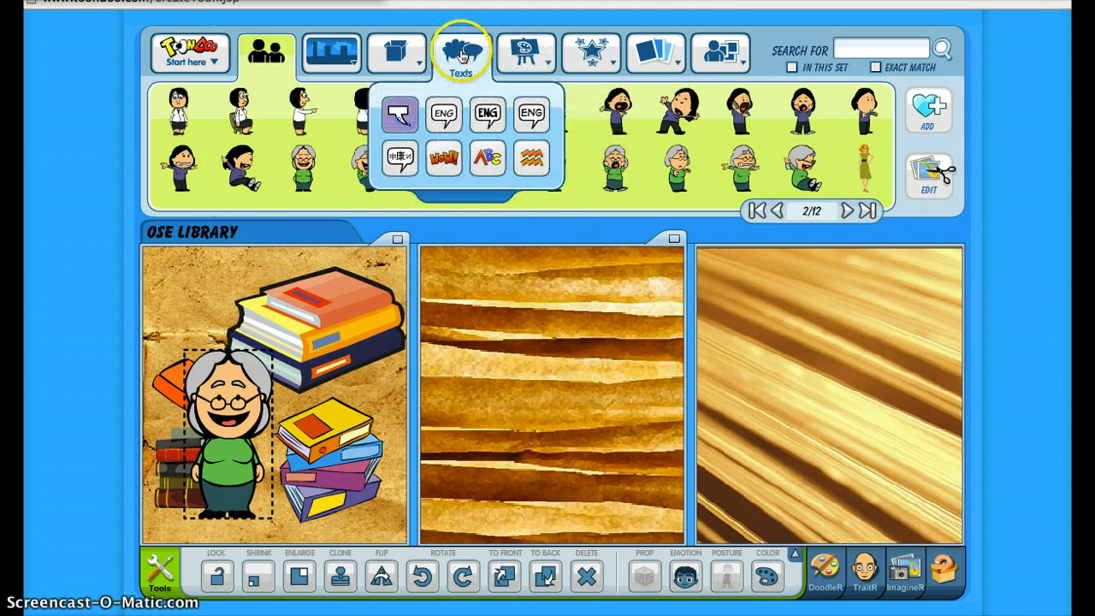
left_click(488, 114)
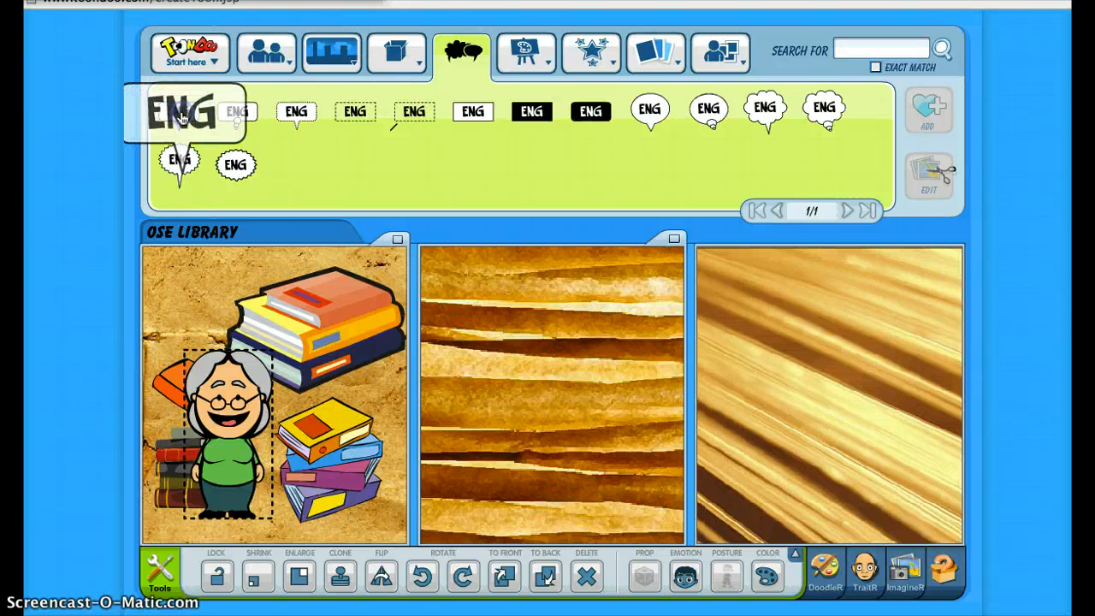
left_click_drag(254, 258, 295, 331)
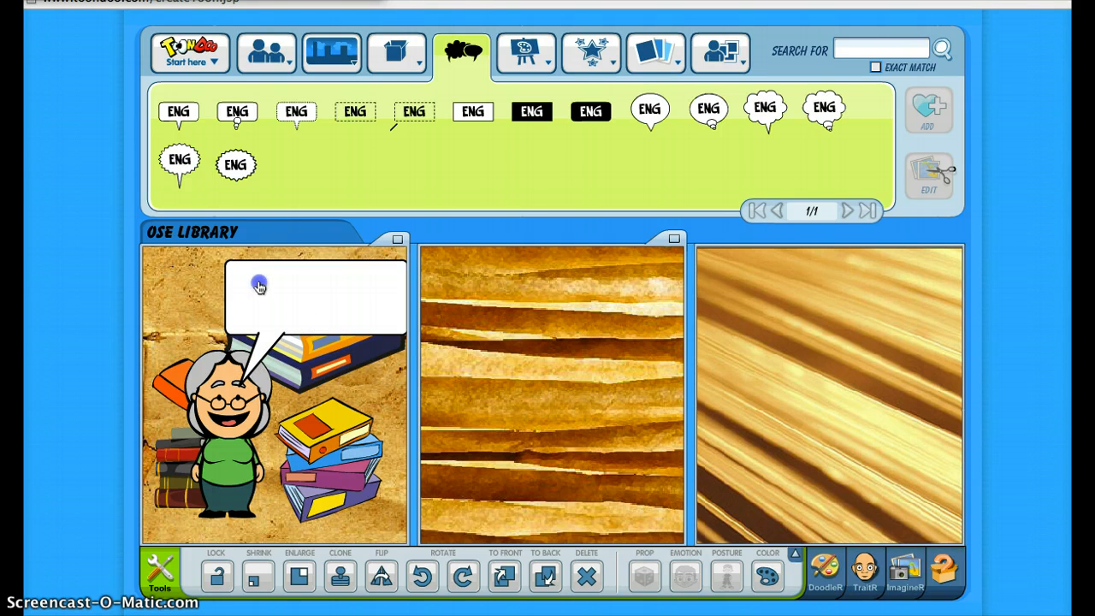
left_click_drag(268, 286, 318, 296)
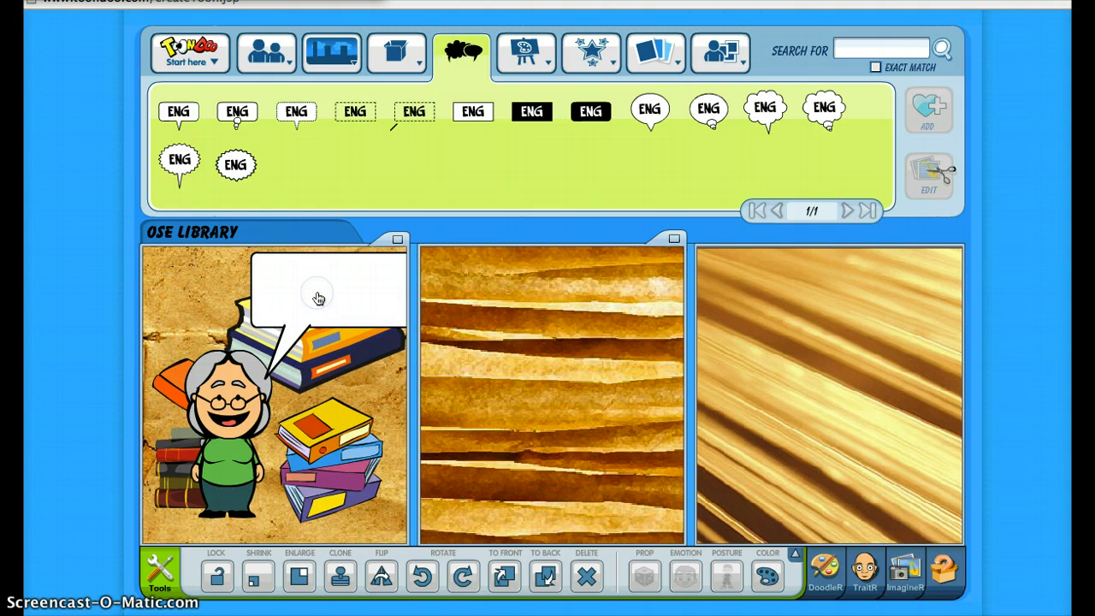
Enter "WELCOME TO THE LIBRARY!" in the first panel's speech bubble and shift the bubble so the whole text fits inside the panel
left_click(270, 264)
type("WE")
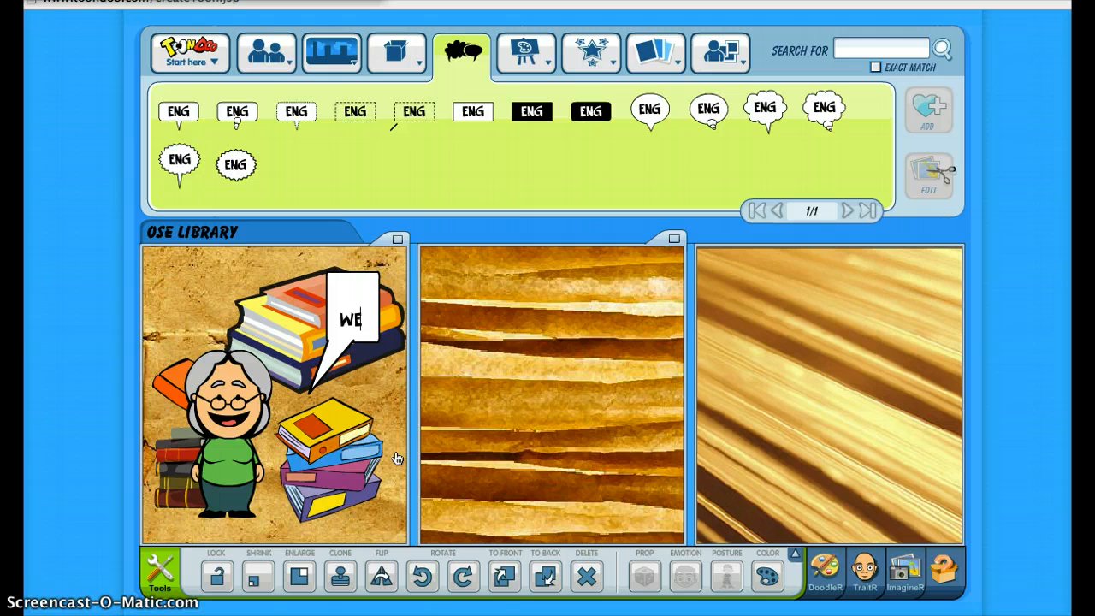
type("LCOME")
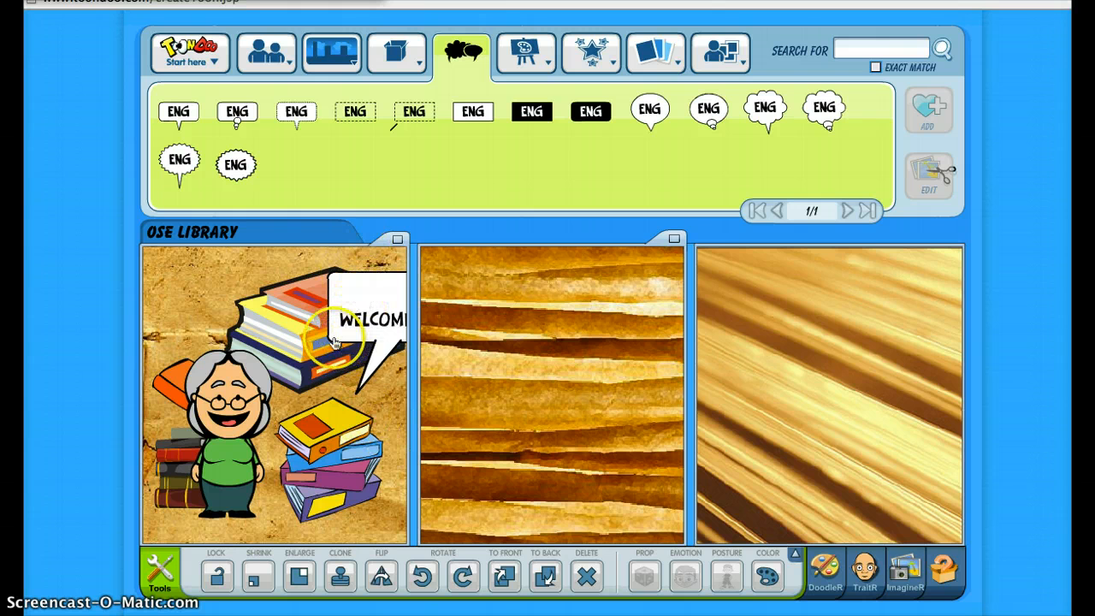
left_click_drag(336, 307, 169, 282)
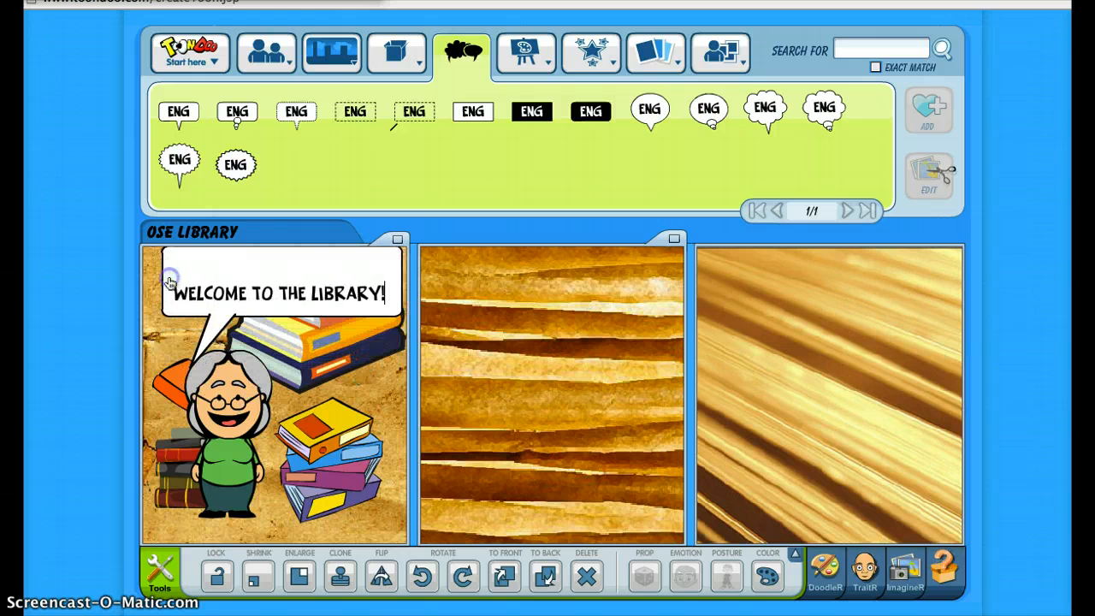
Break the welcome bubble's text into three lines: "WELCOME", "TO THE" and "LIBRARY!"
left_click(251, 288)
key("Return")
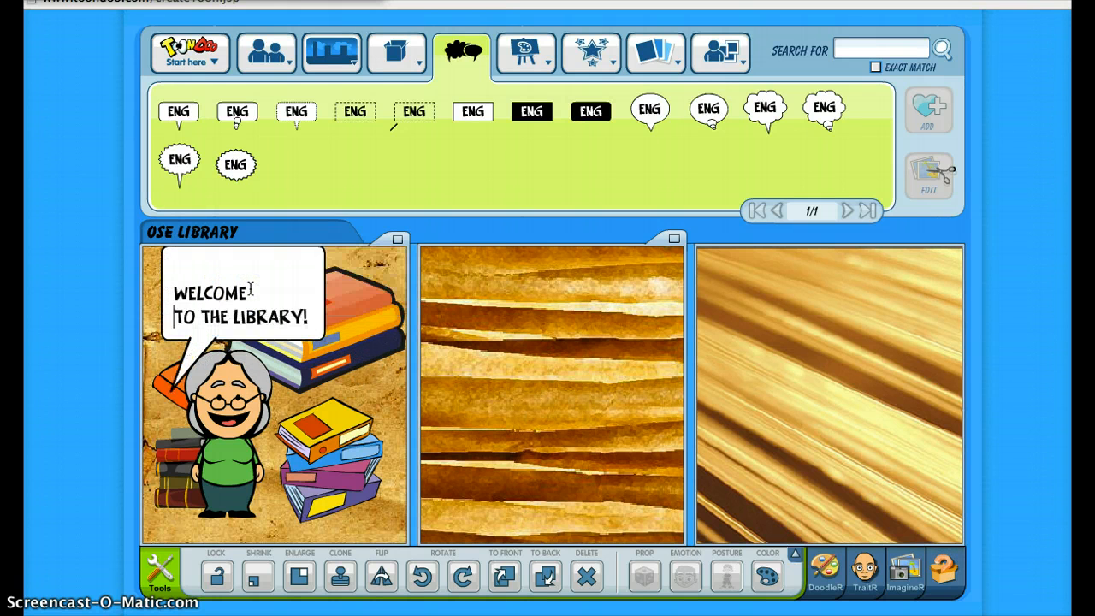
left_click(235, 316)
key("Return")
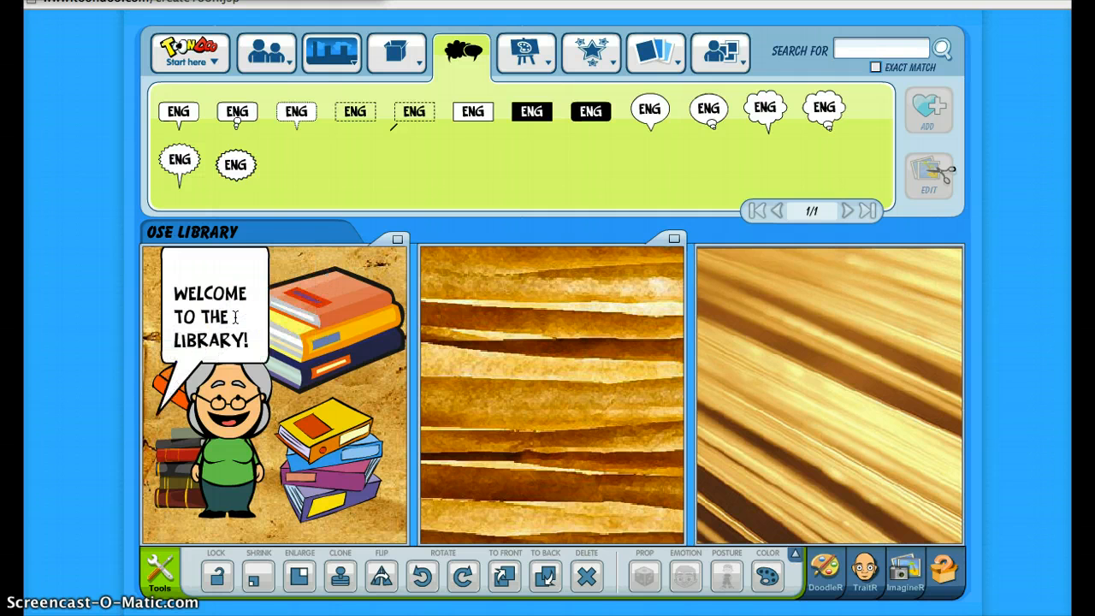
Move the welcome bubble to the right of the woman, over the three-book pile, with its tail beside her face
left_click(221, 272)
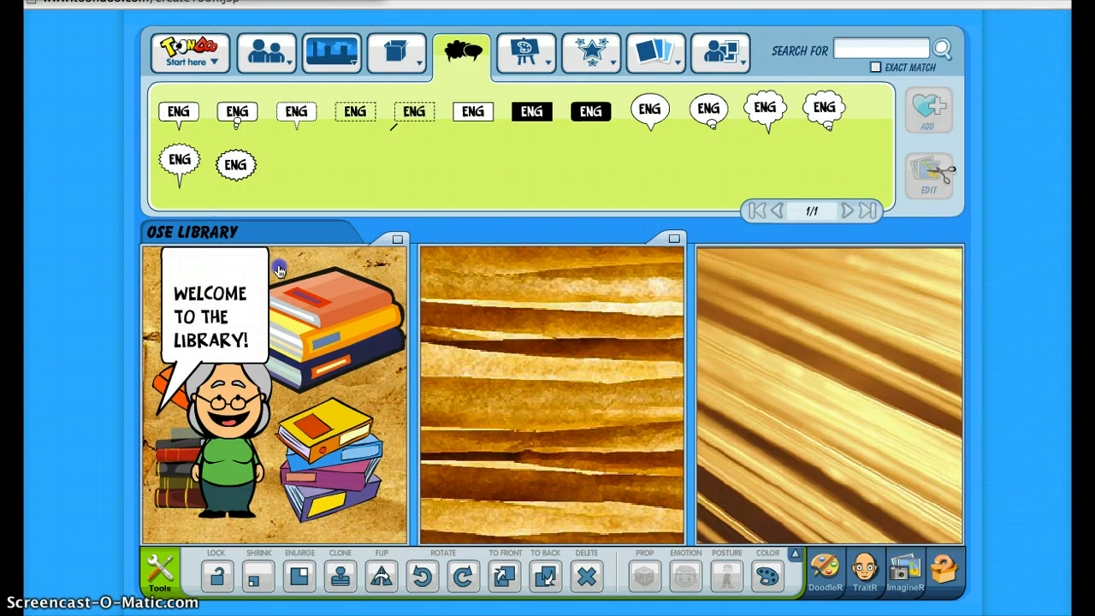
left_click_drag(279, 271, 316, 272)
mouse_move(395, 272)
left_mouse_down()
mouse_move(449, 325)
mouse_move(383, 284)
left_mouse_up()
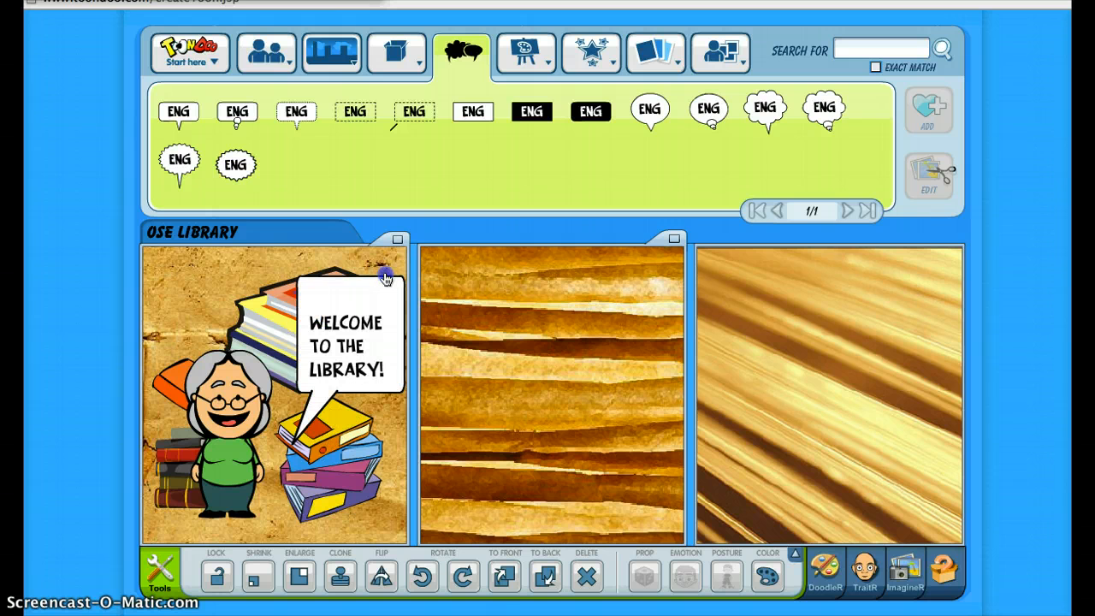
left_click(368, 469)
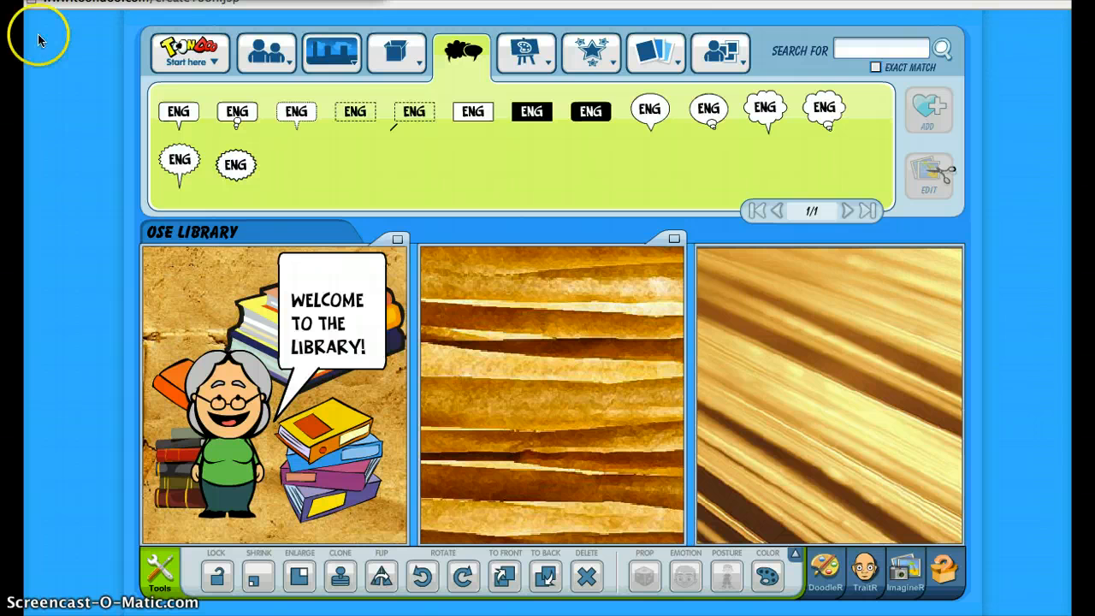
left_click(317, 299)
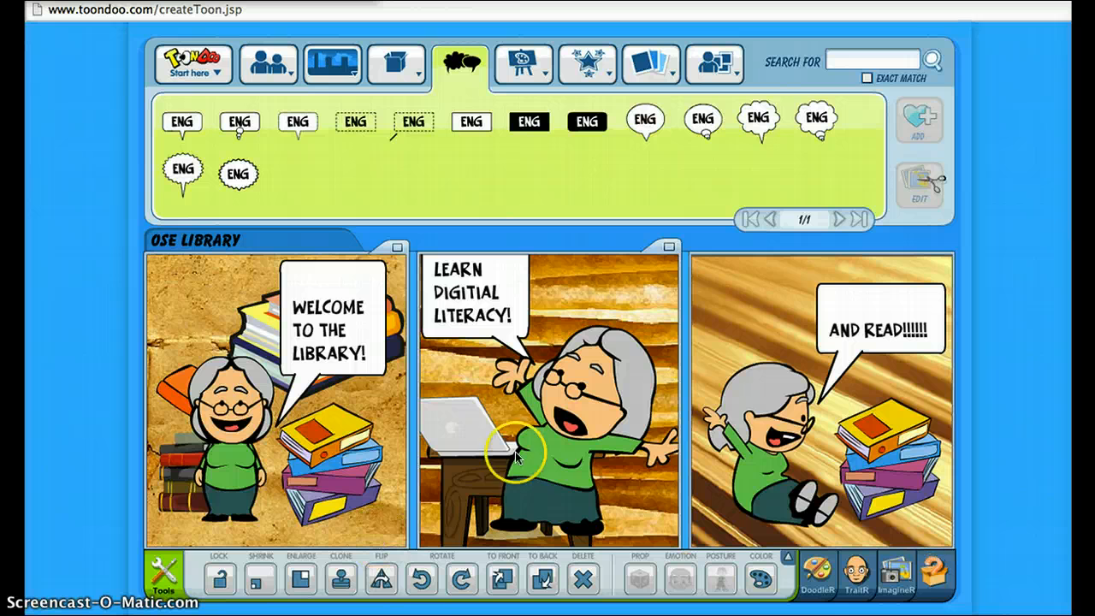
Send the woman in the second panel to the back so she stands behind the desk and laptop
left_click(546, 454)
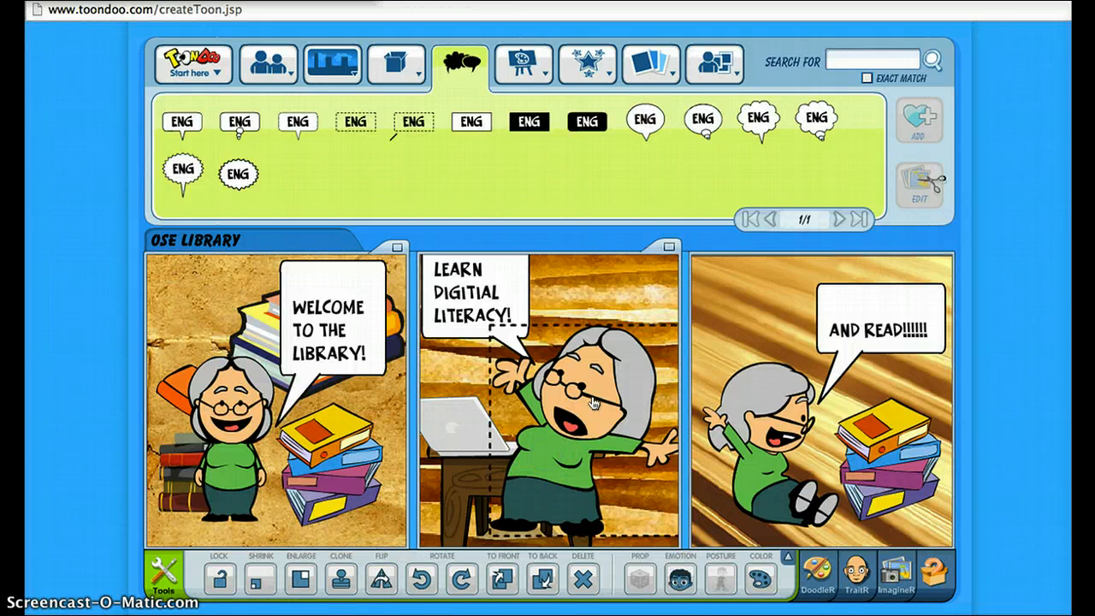
left_click(556, 475)
left_click(532, 580)
left_click(546, 580)
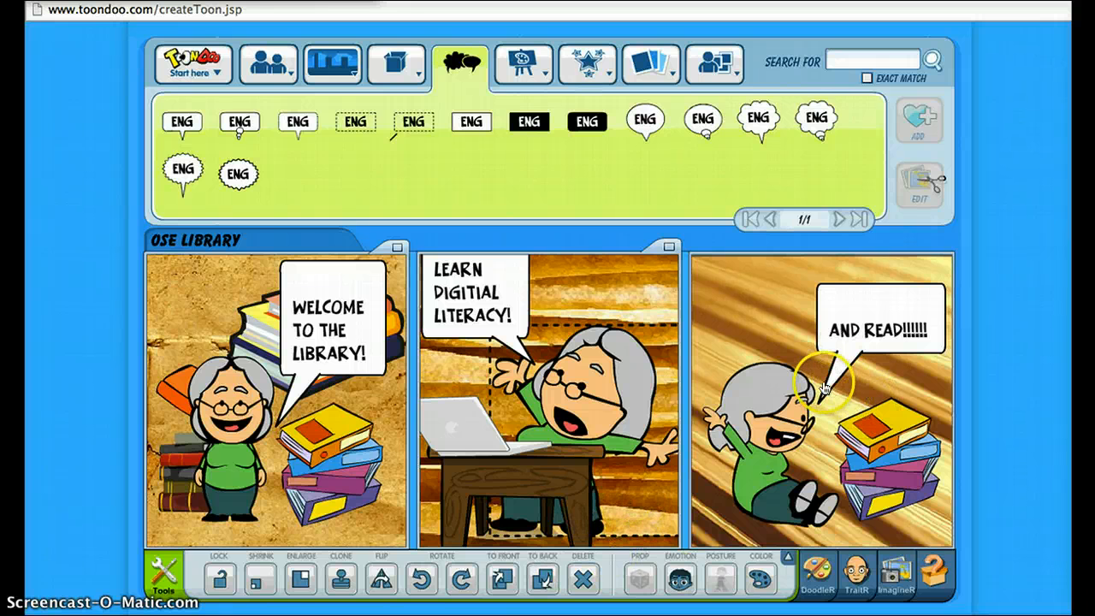
Adjust the tail of the "AND READ!!!!!!" bubble in the third panel so it points at the woman's face
mouse_move(824, 389)
left_mouse_down()
mouse_move(936, 368)
mouse_move(873, 370)
mouse_move(828, 391)
left_mouse_up()
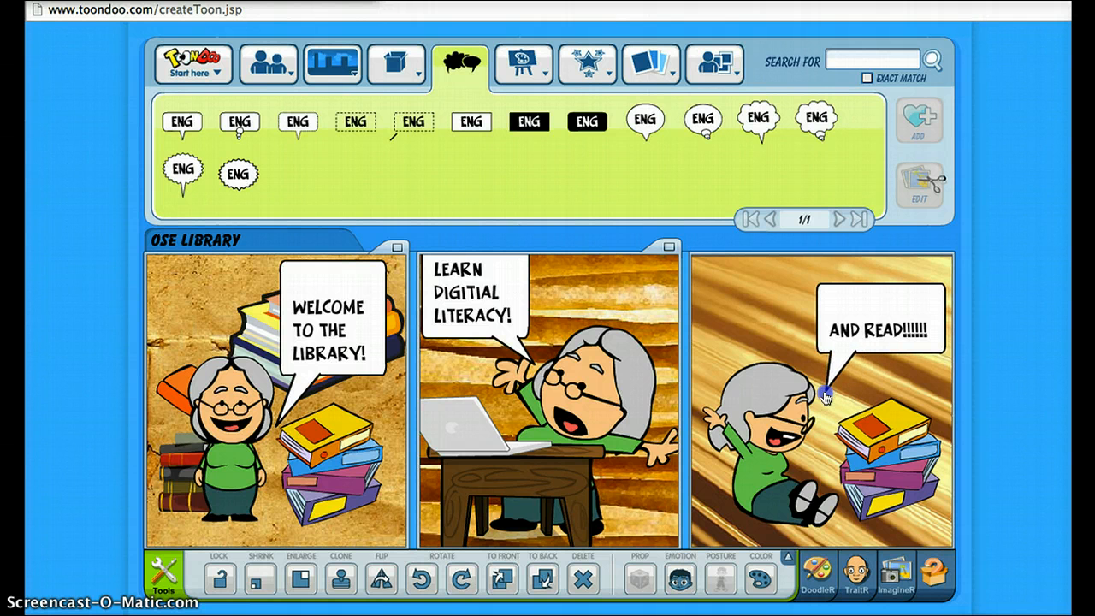
left_click_drag(814, 429, 795, 460)
left_click_drag(769, 496, 825, 398)
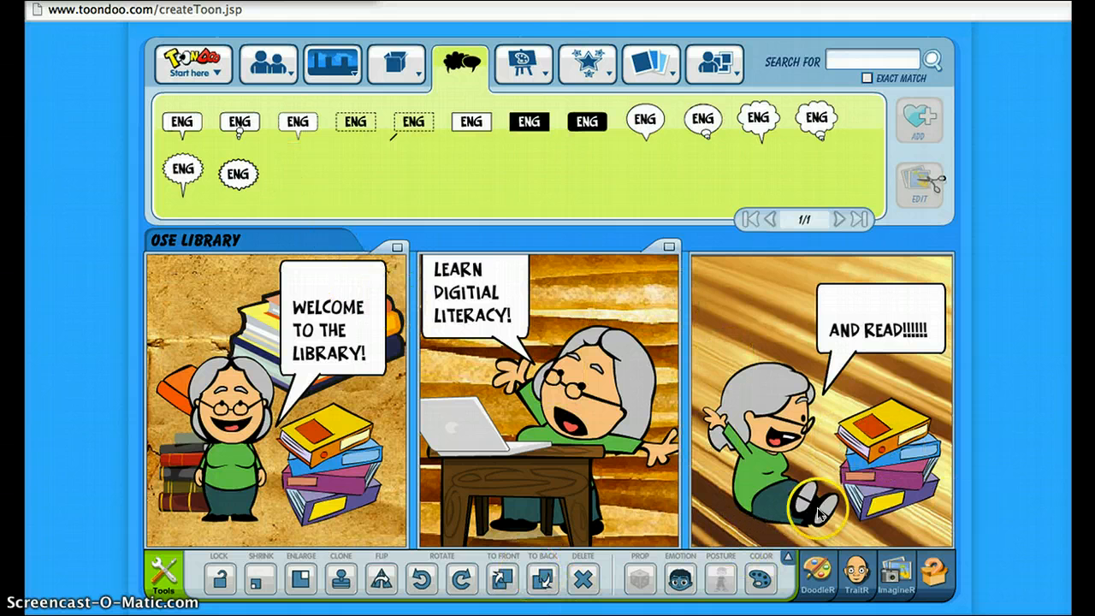
Start saving the toon with Save As and enter the description "Welcome to the Library!"
left_click(219, 78)
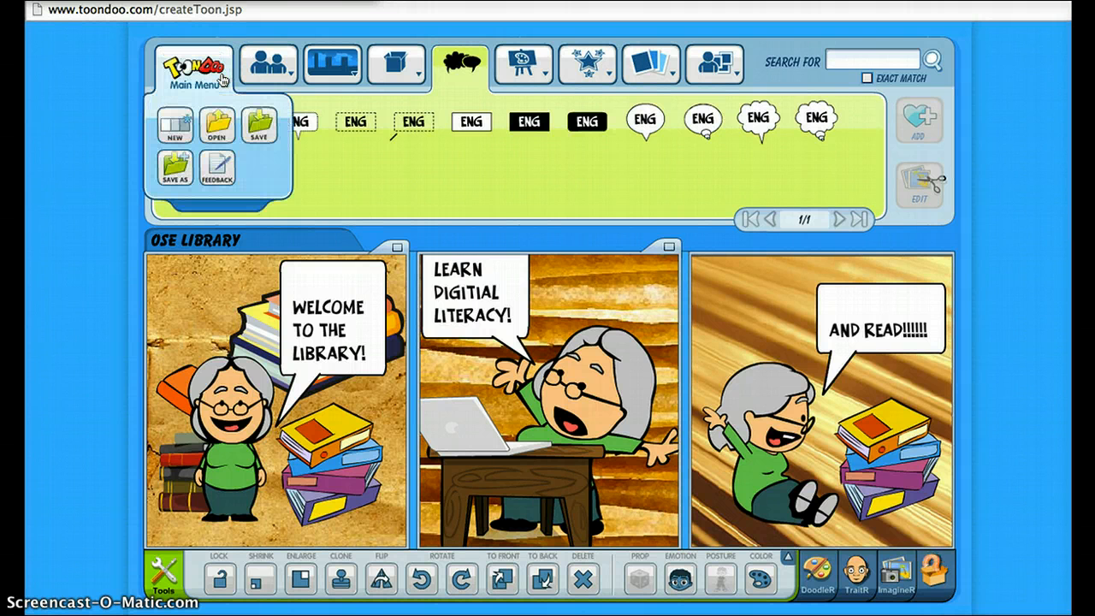
left_click(176, 176)
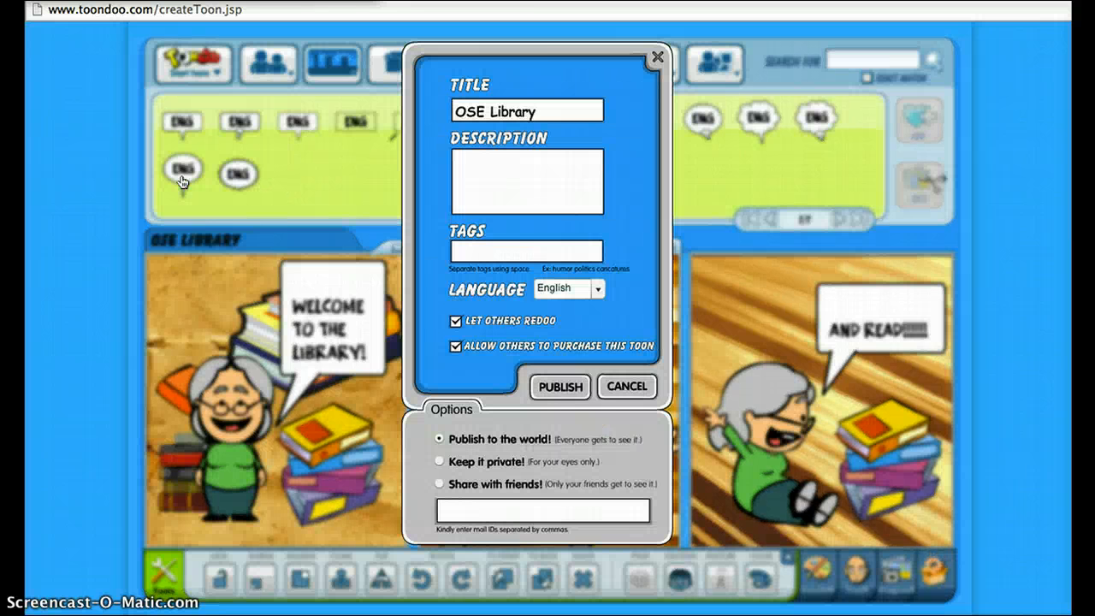
left_click(482, 164)
type("Welcome to ")
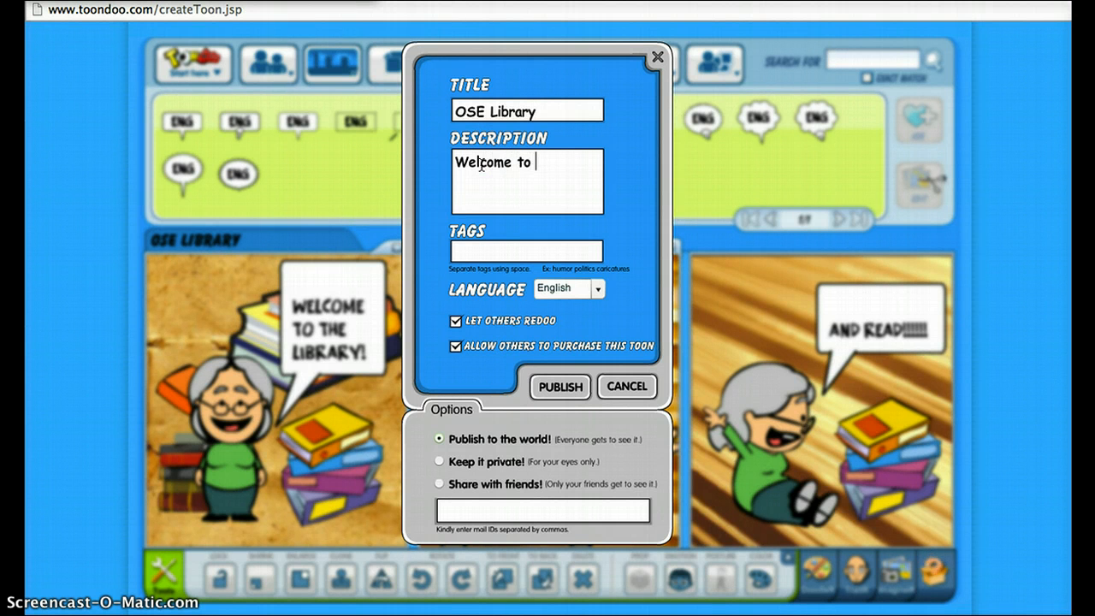
type("the Library!")
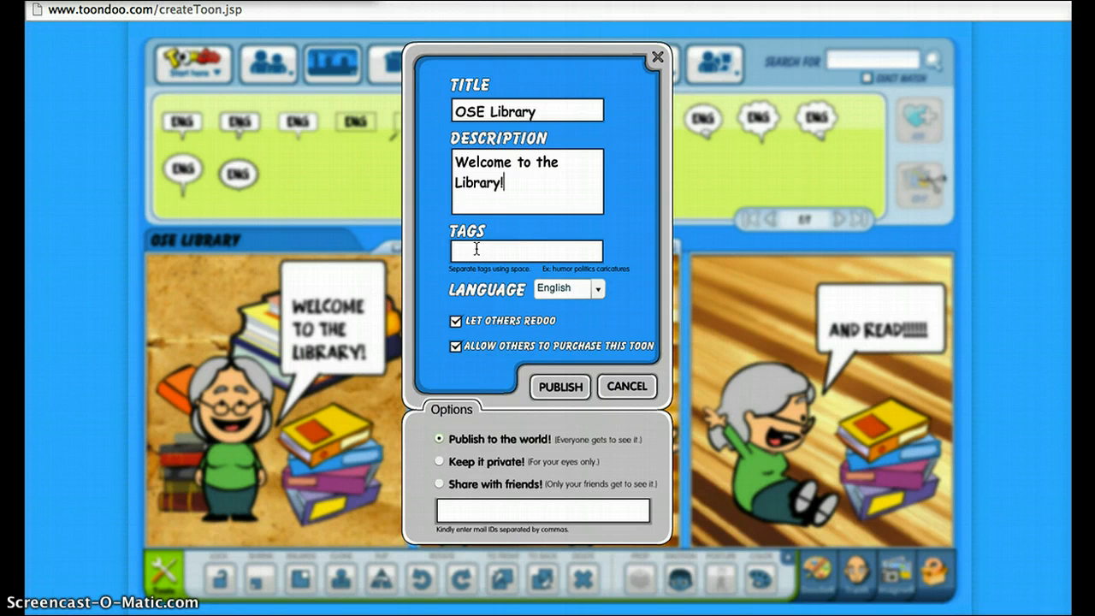
Turn off Let Others ReDoo, set the visibility to Publish to the world and publish the toon
left_click(456, 322)
left_click(470, 441)
left_click(442, 461)
left_click(440, 484)
left_click(484, 534)
left_click(438, 462)
left_click(440, 438)
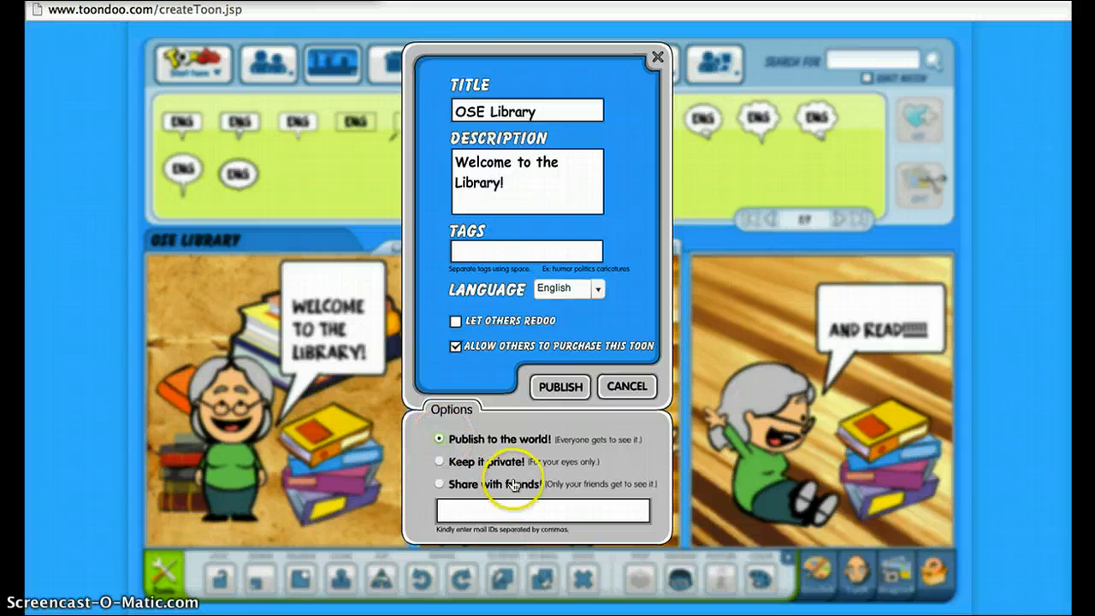
left_click(560, 387)
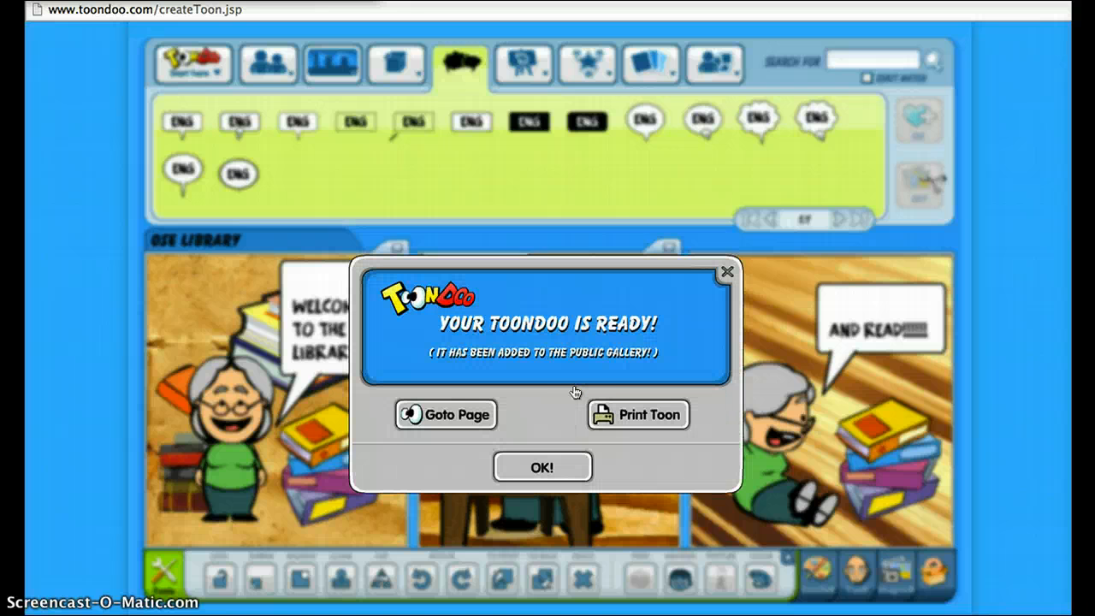
Go to the published toon's page, confirm leaving the editor, and bring the sharing options below the comic into view
left_click(456, 407)
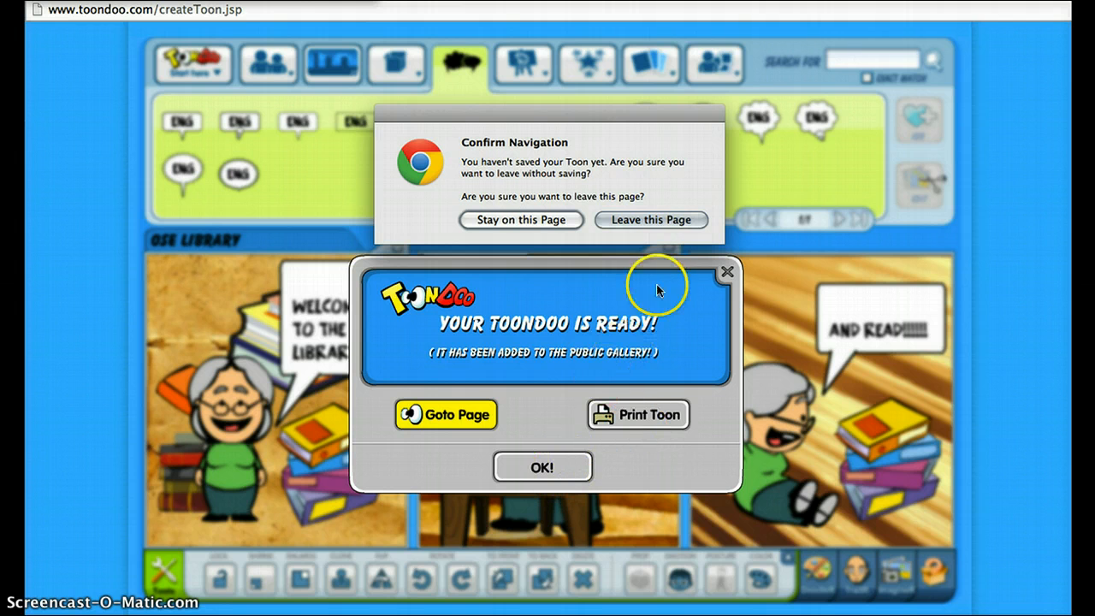
left_click(670, 222)
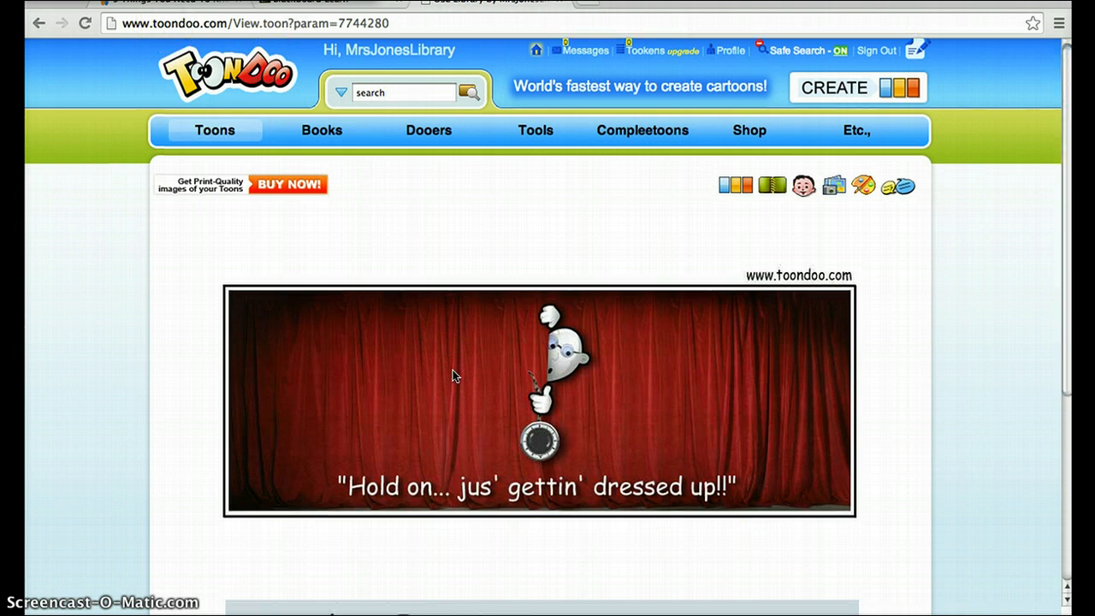
scroll(453, 374, "down", 3)
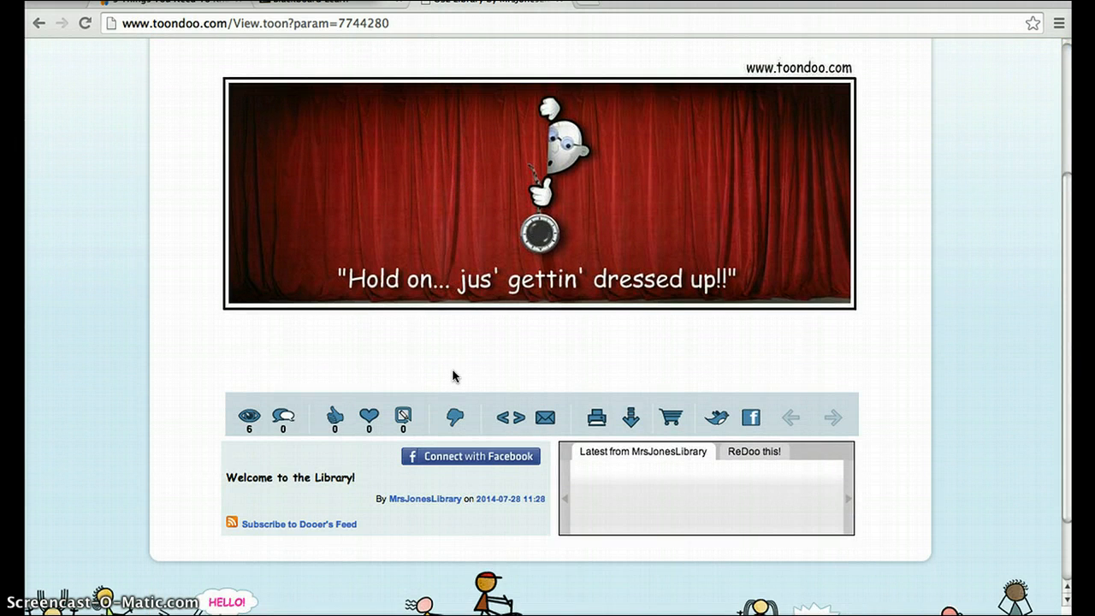